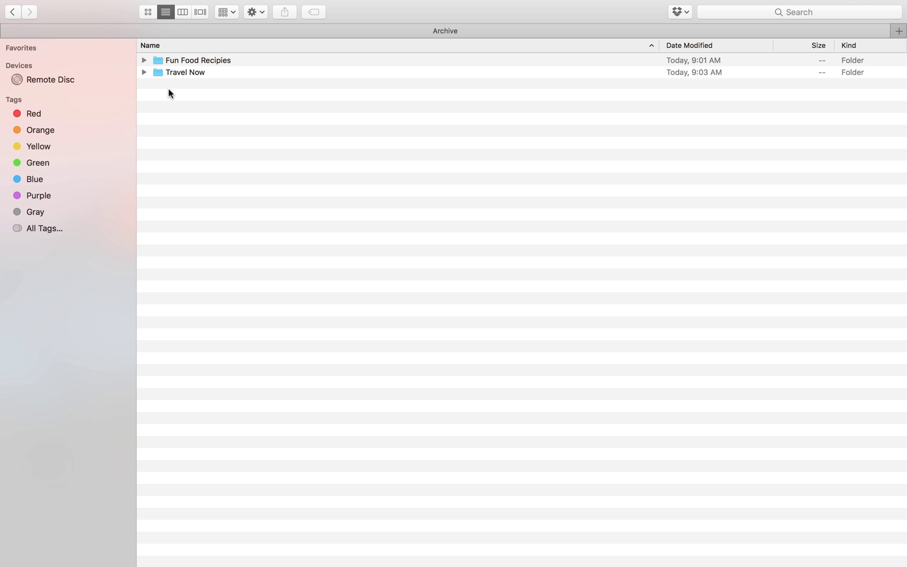
- Expand the Fun Food Recipies and Travel Now folders in Finder to list their JPG photos
click(143, 60)
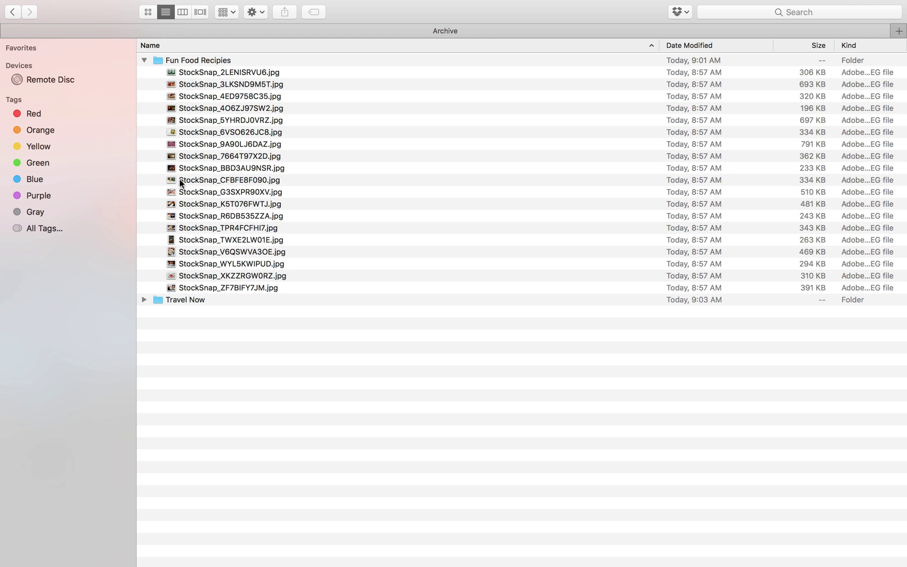
click(144, 300)
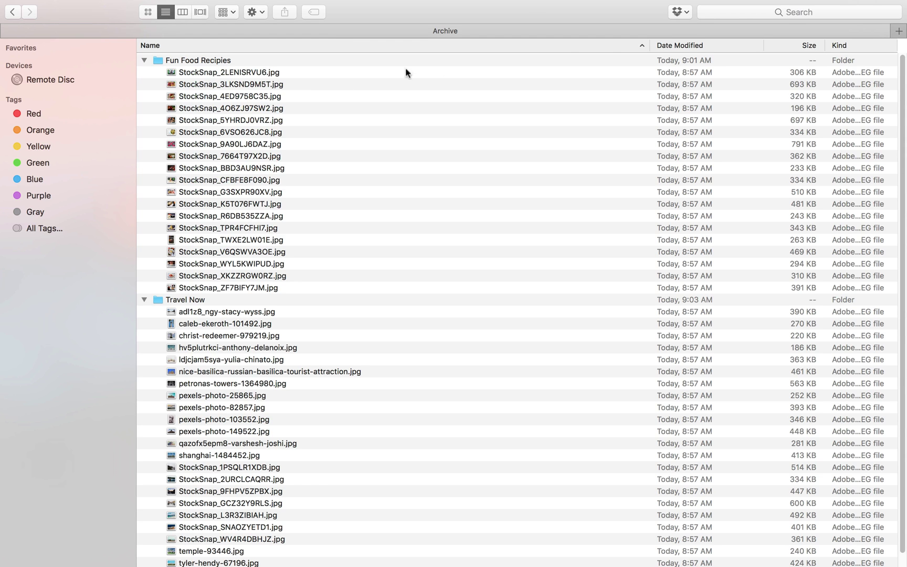
click(730, 12)
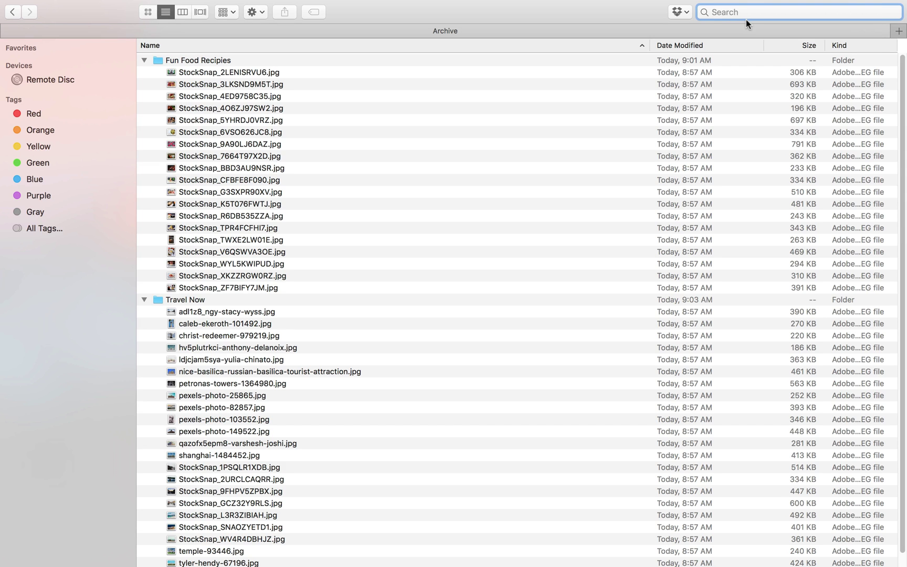
text(bread)
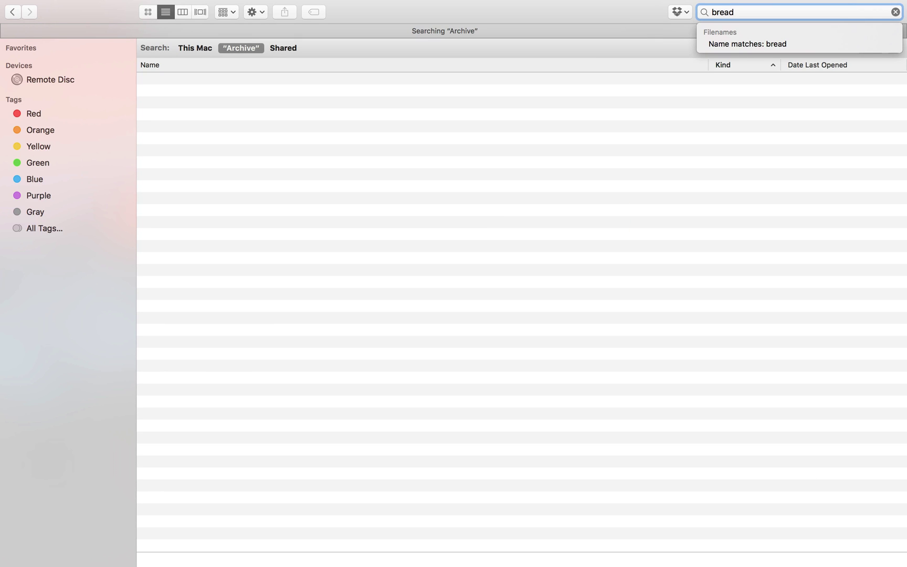
click(701, 124)
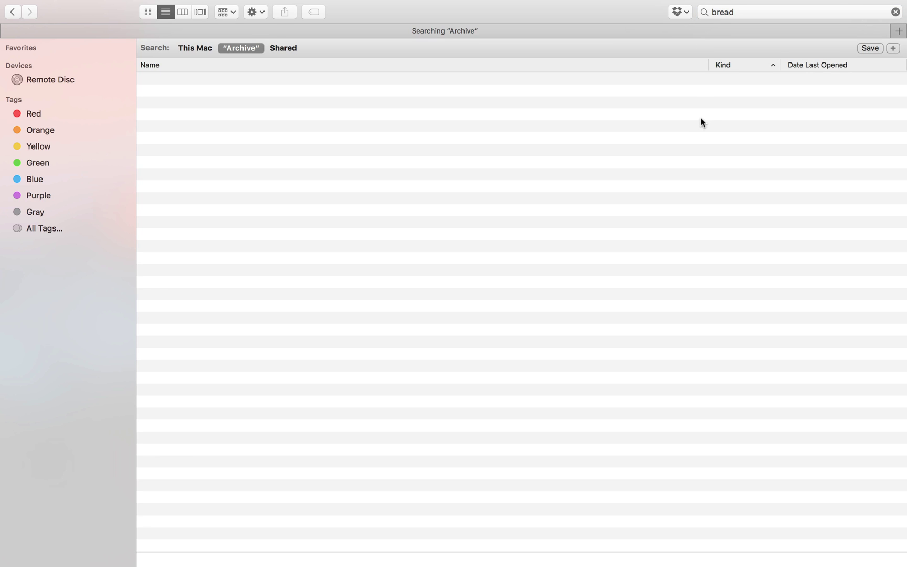
click(895, 12)
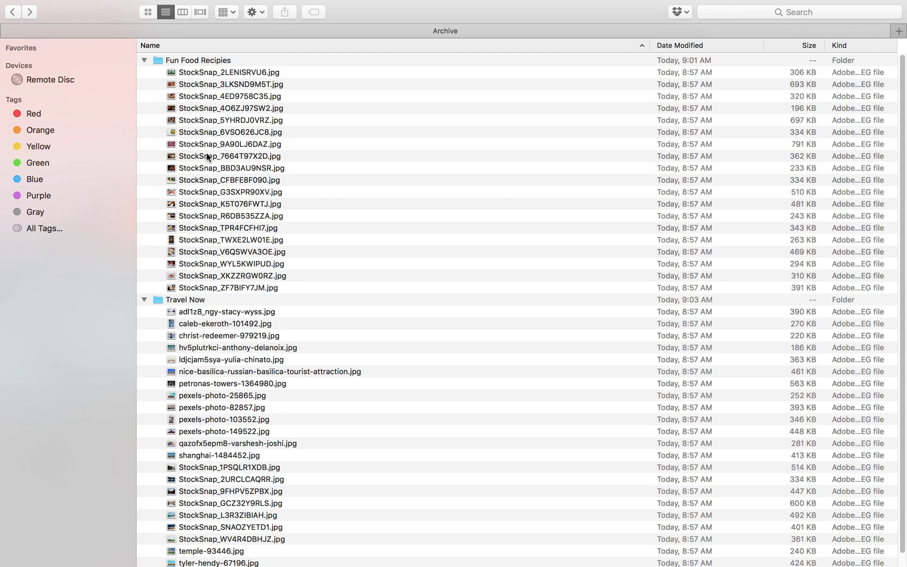
- Collapse the Fun Food Recipies and Travel Now folders in Finder and select both
click(144, 61)
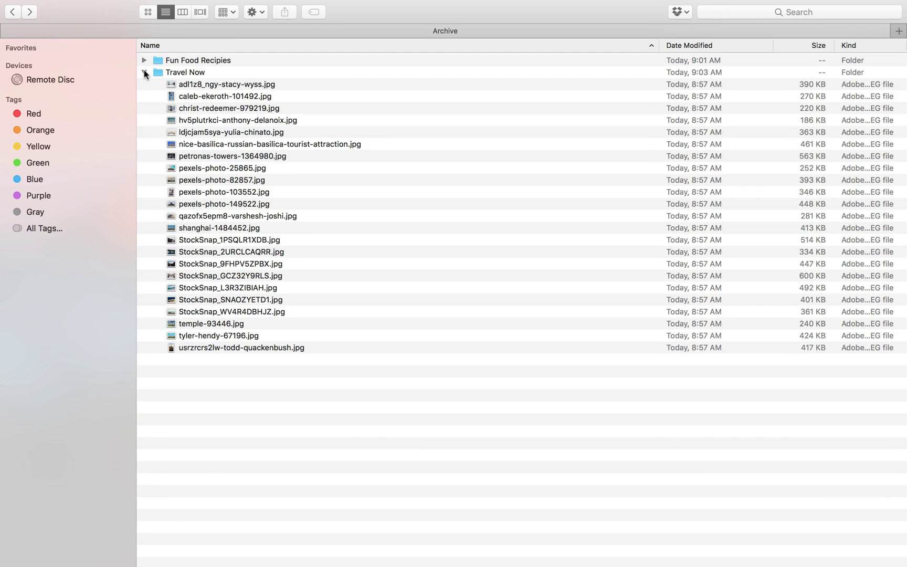
click(143, 72)
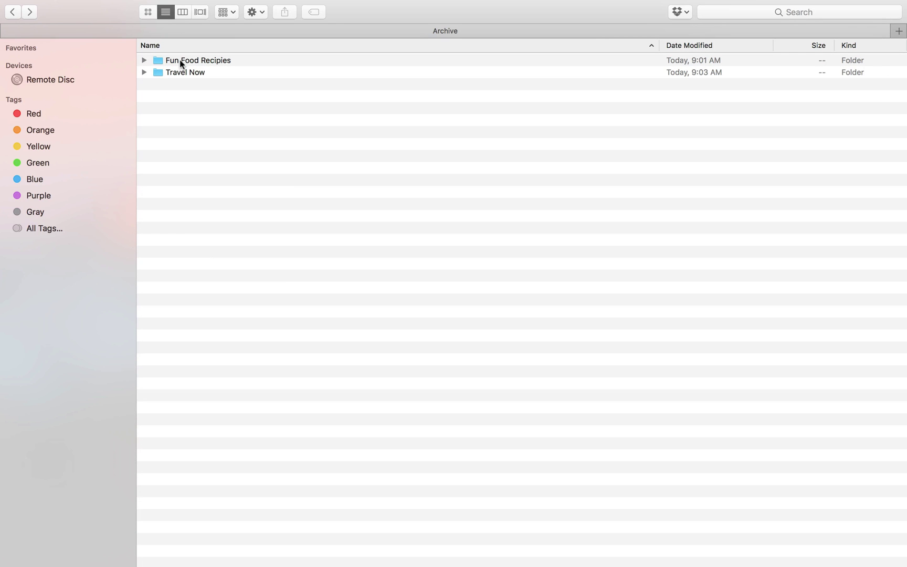
click(180, 62)
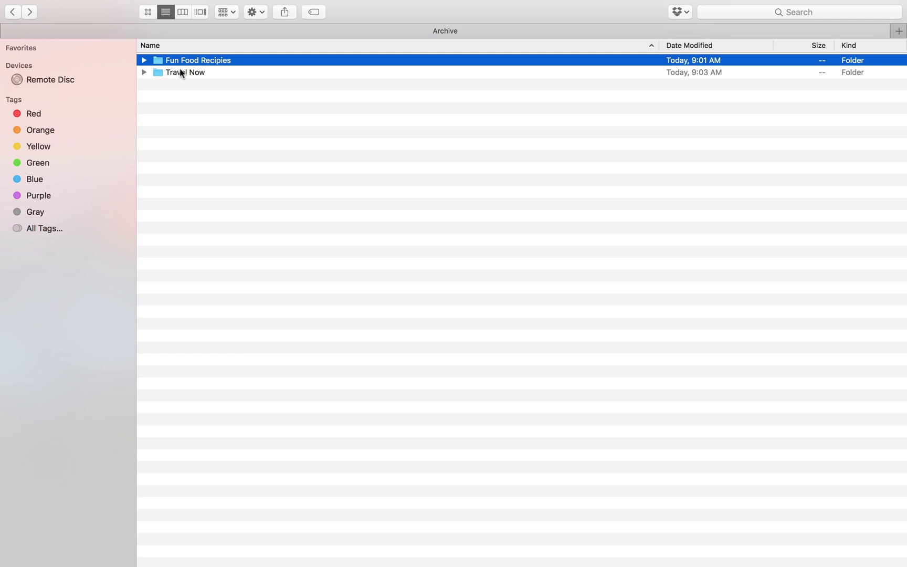
click(181, 73)
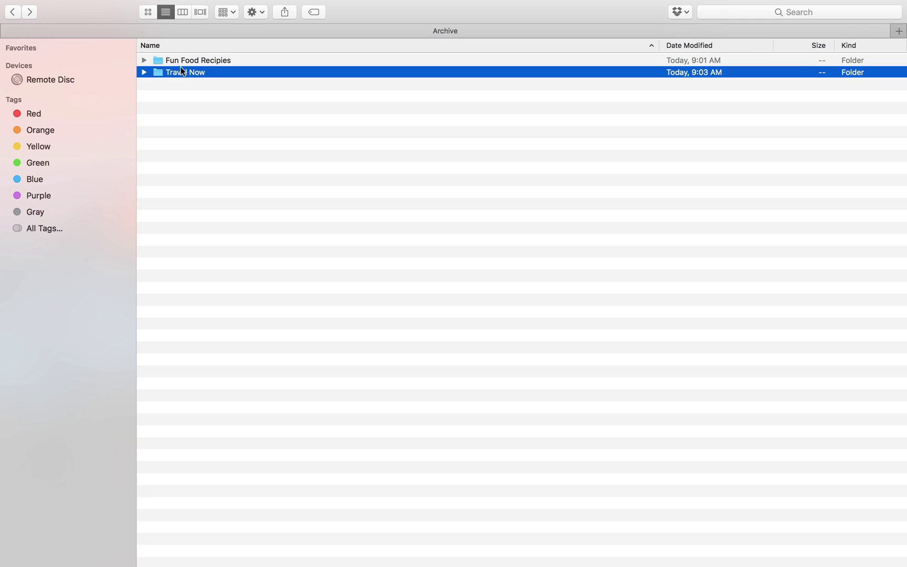
shift+click(183, 60)
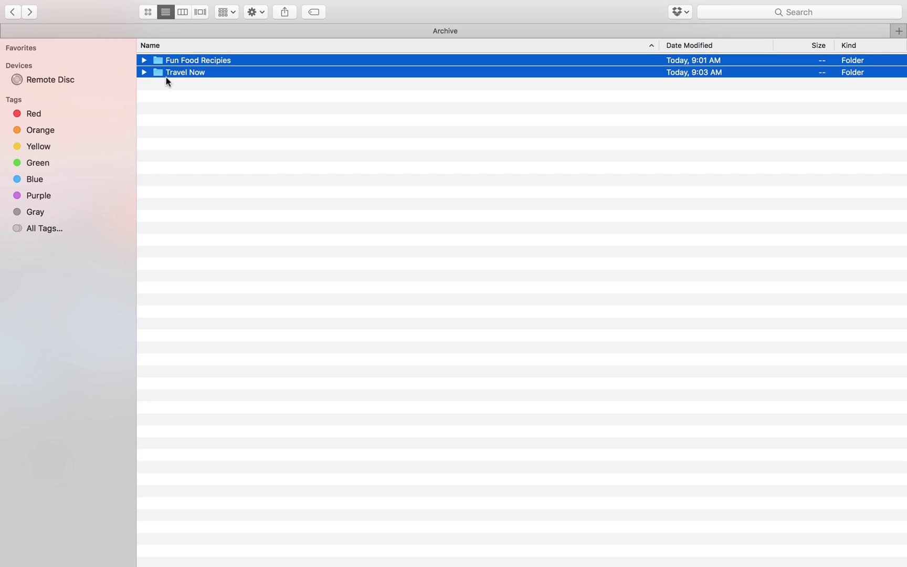
- Drag both folders into the Elvis upload area and finish uploading the 42 files
drag(167, 71, 248, 237)
key(ctrl+Right)
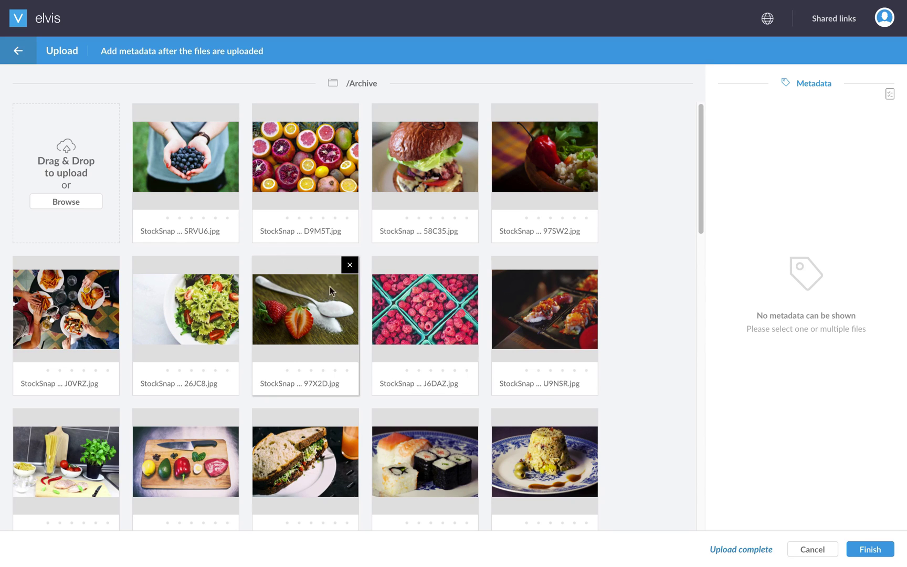
click(882, 549)
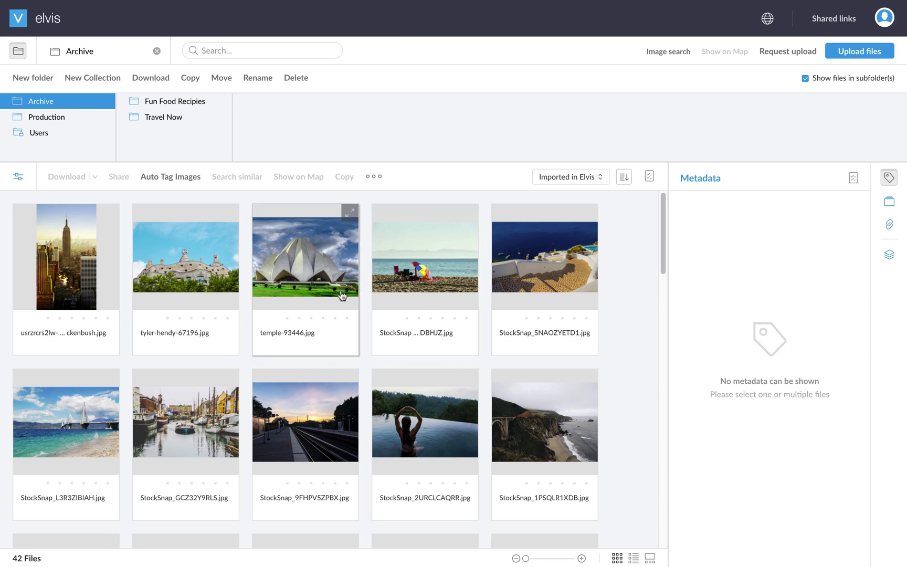
- Run Auto Tag Images on all images in the current folder and sub-folders
click(168, 178)
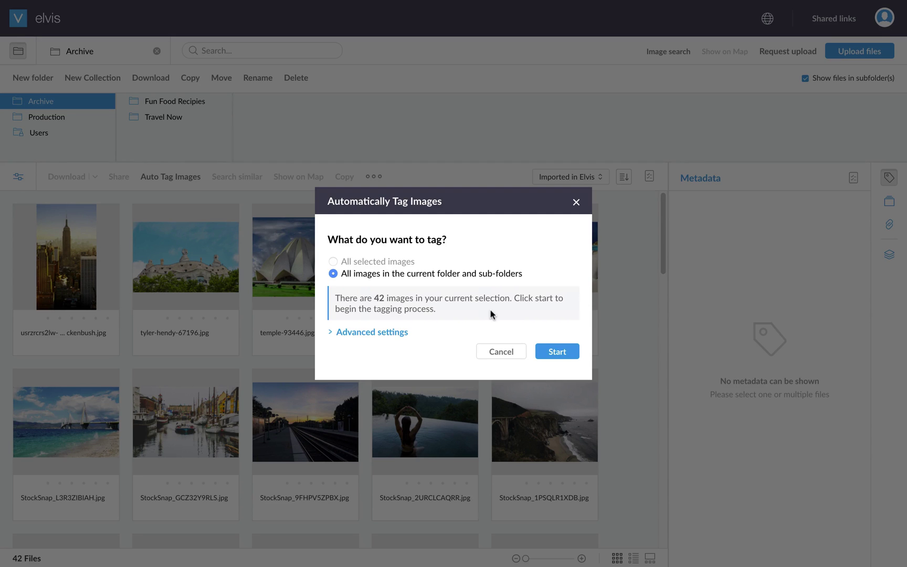
click(563, 356)
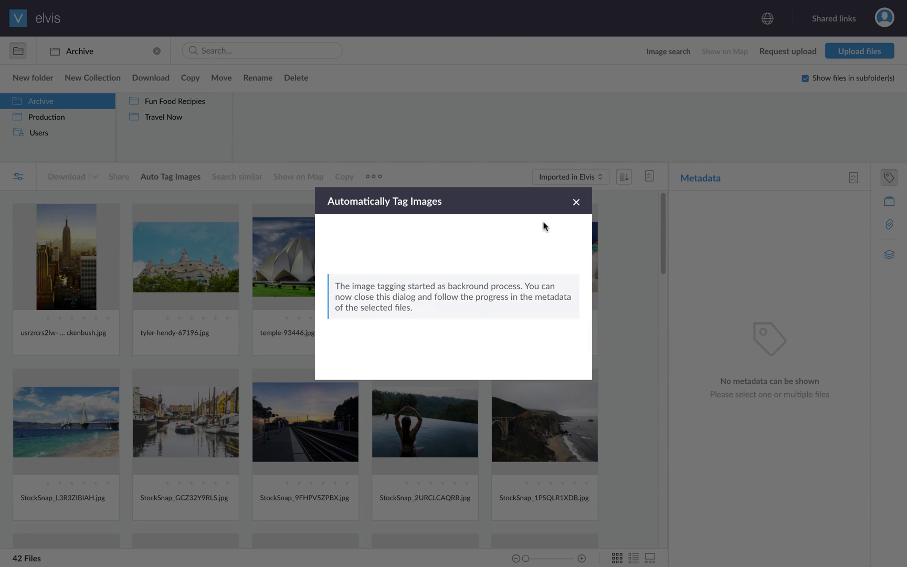
click(576, 203)
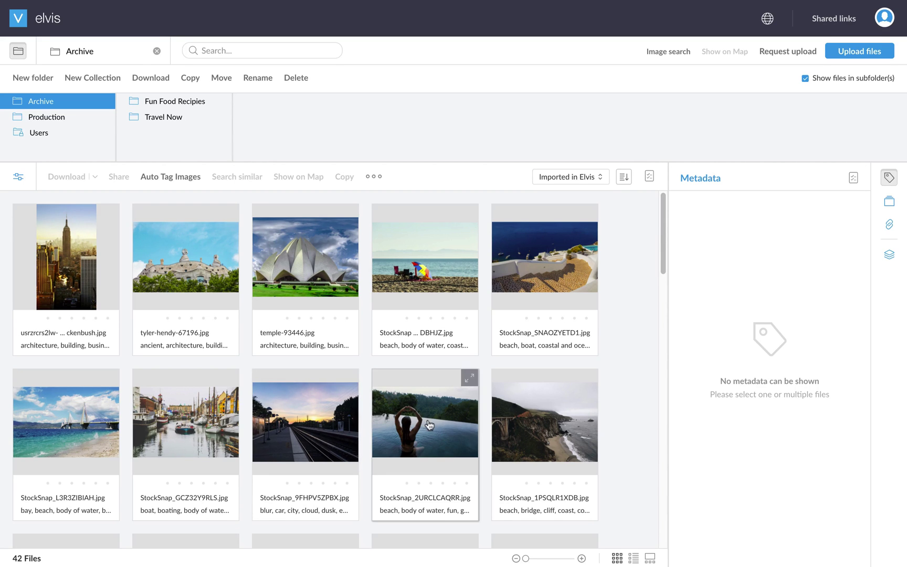
click(327, 423)
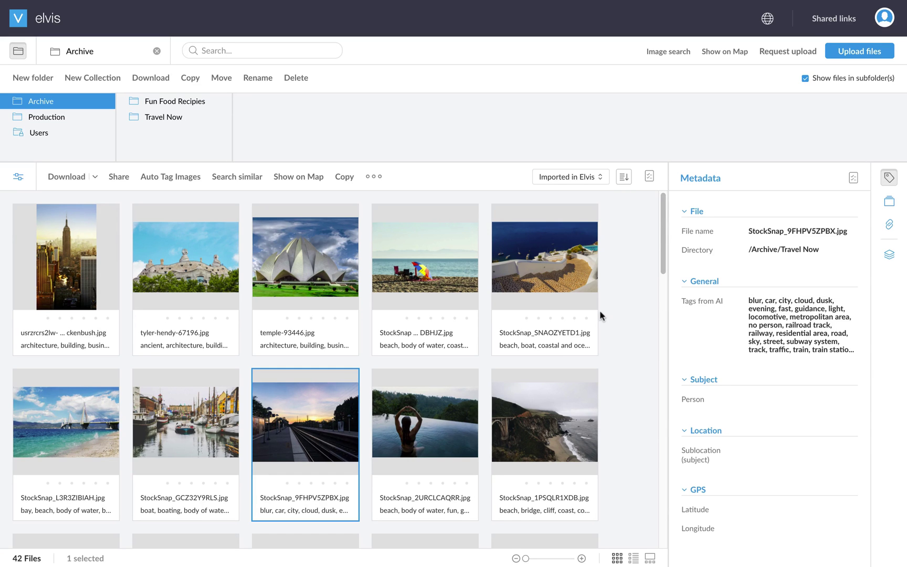
scroll(599, 314, down, 5)
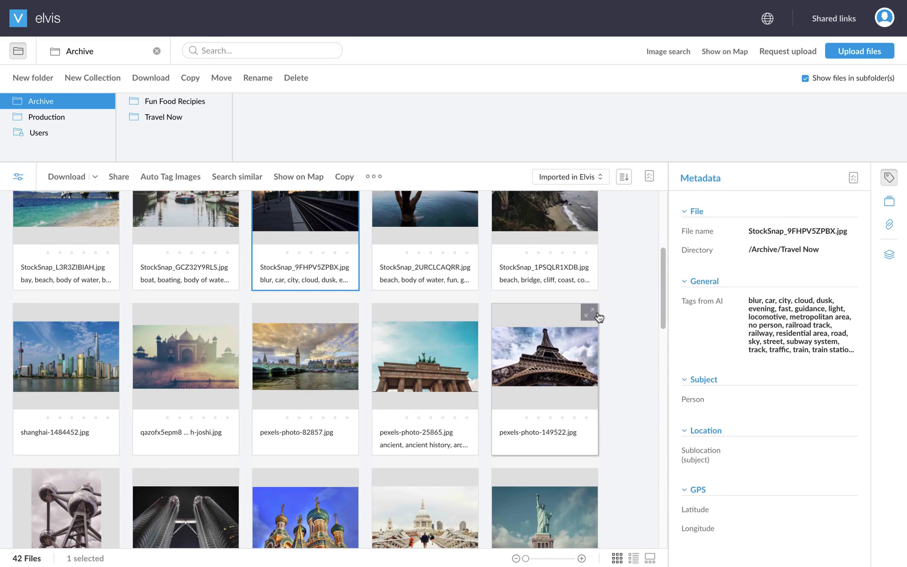
scroll(599, 315, down, 6)
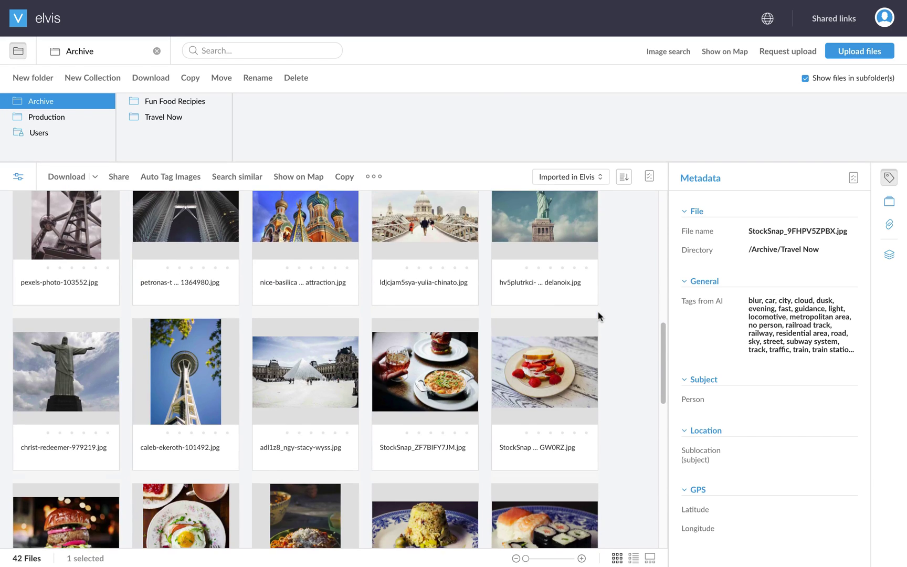
scroll(598, 316, down, 6)
scroll(599, 315, down, 5)
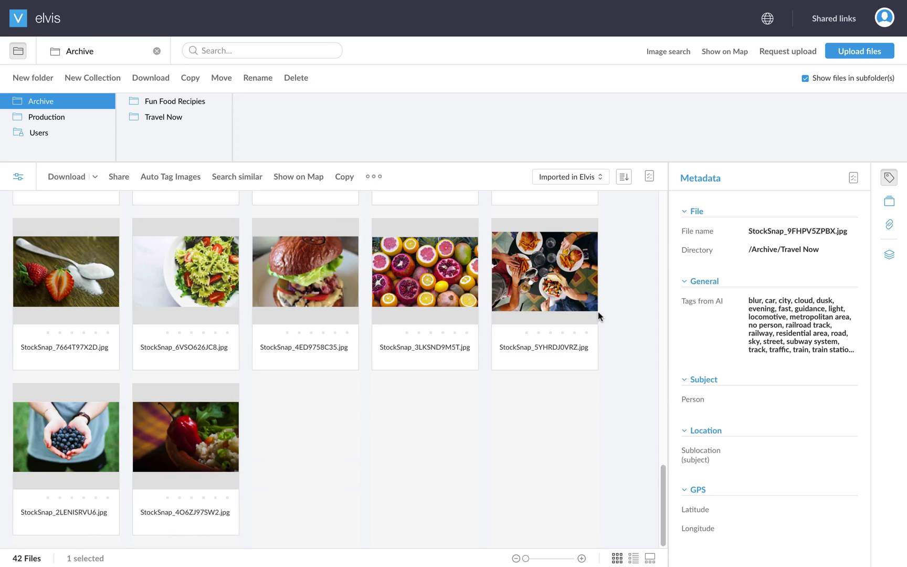
scroll(598, 316, up, 18)
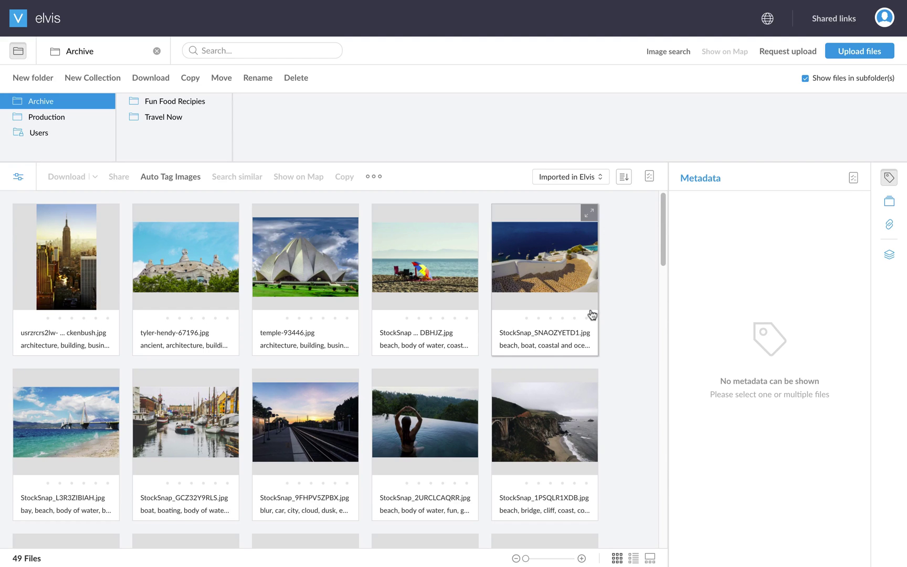
- Search the Archive for 'bread' to narrow it to 5 matching photos
click(220, 51)
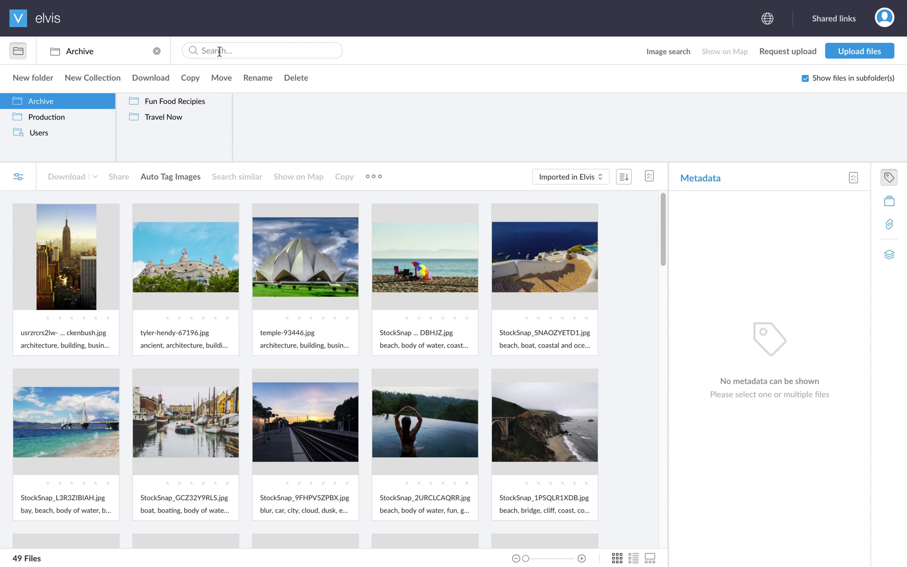
text(bread)
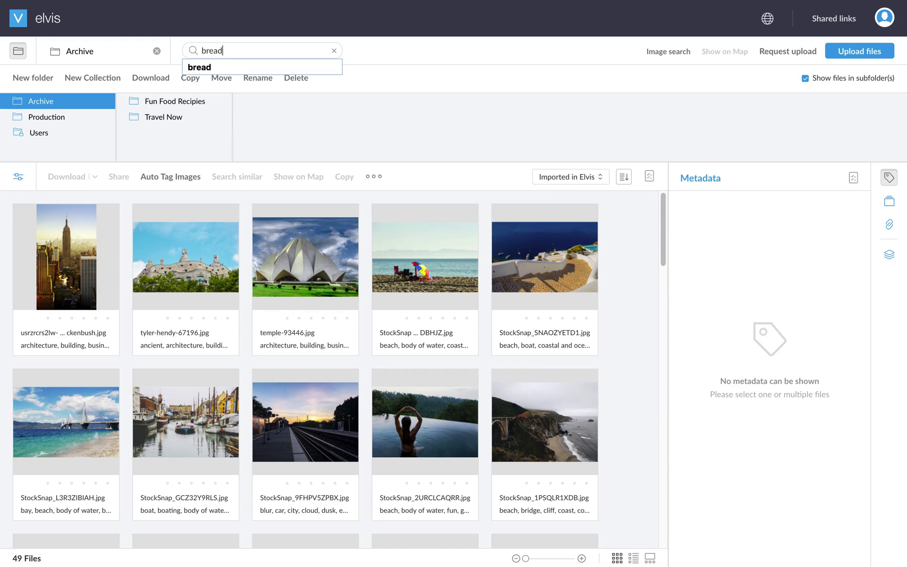
key(Return)
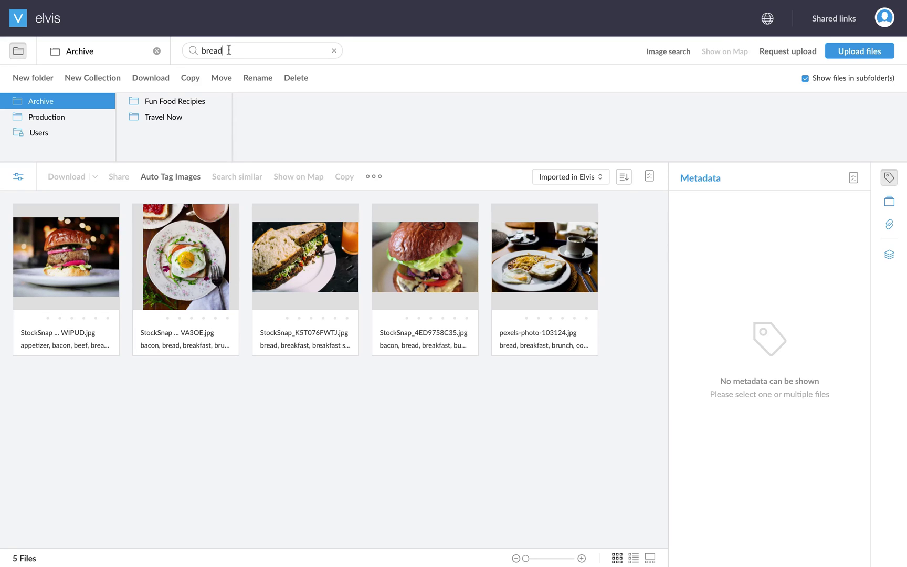
- Filter the bread results by the AI tag 'egg' and open the fried egg toast photo full screen
click(21, 180)
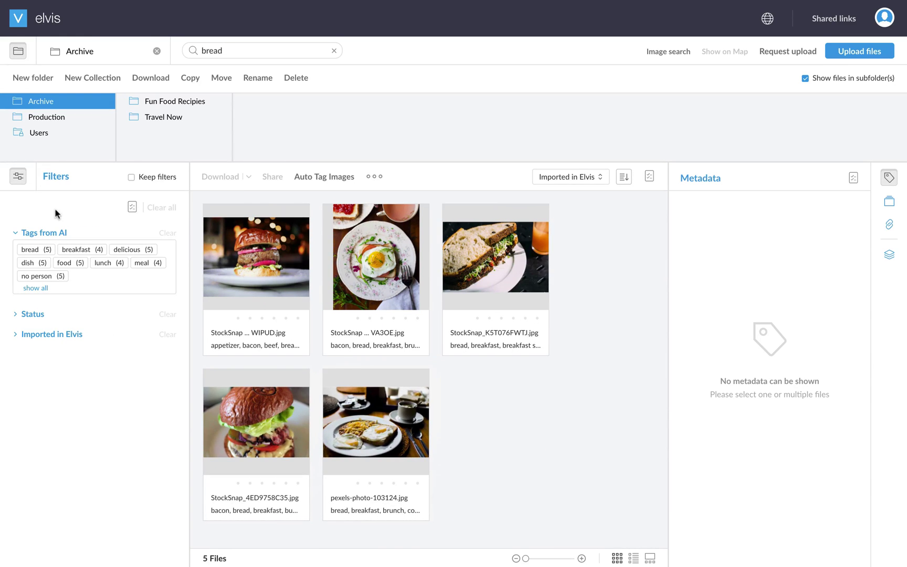
click(35, 289)
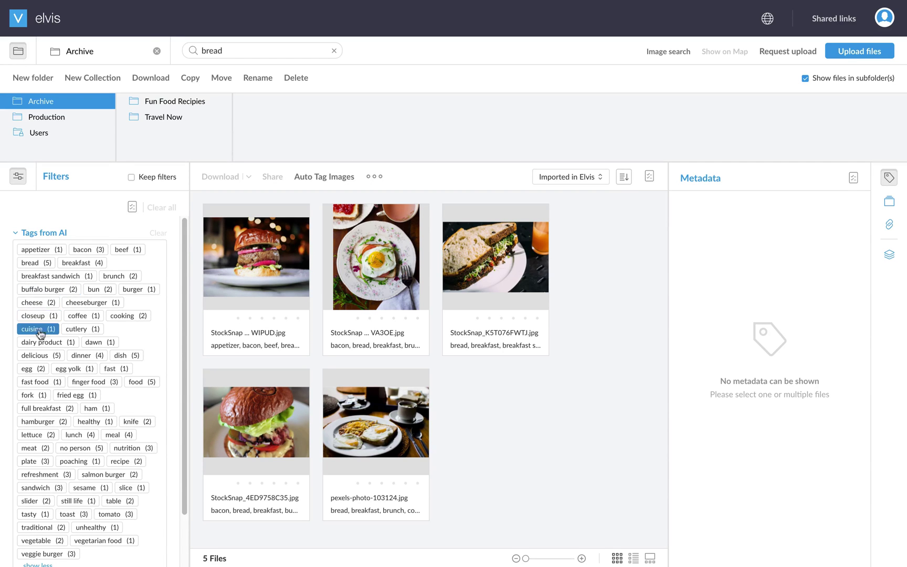
click(37, 373)
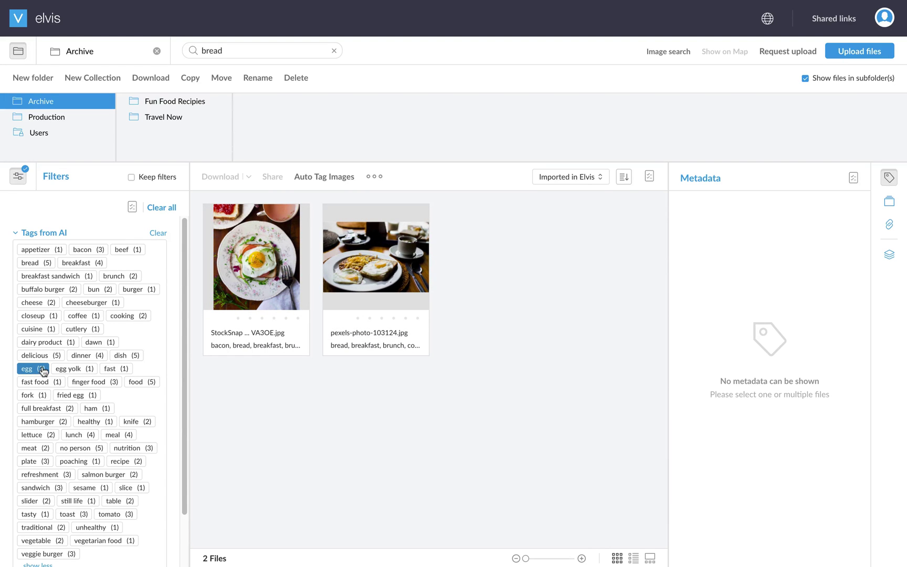
double_click(233, 294)
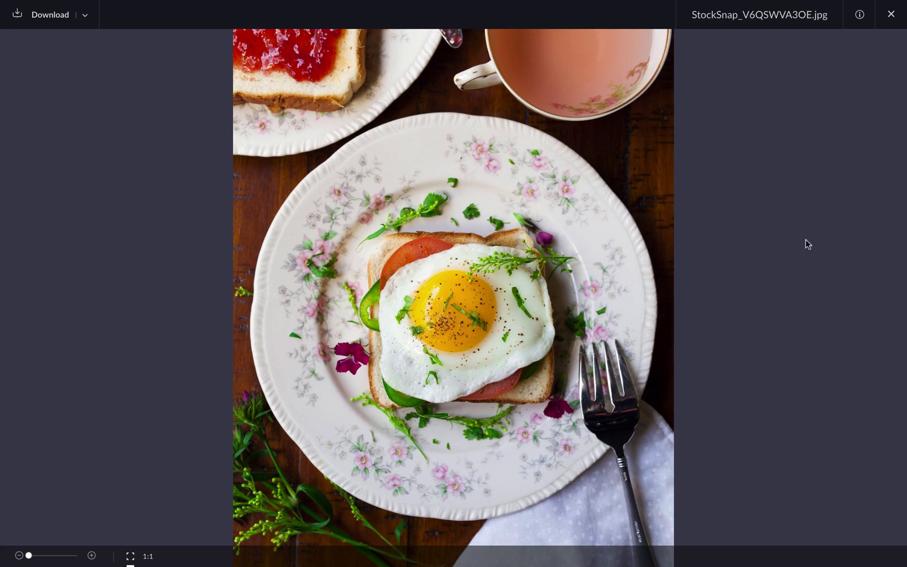
- Close the photo viewer and select StockSnap_V6QSWVA3OE.jpg to display its AI tags
click(882, 297)
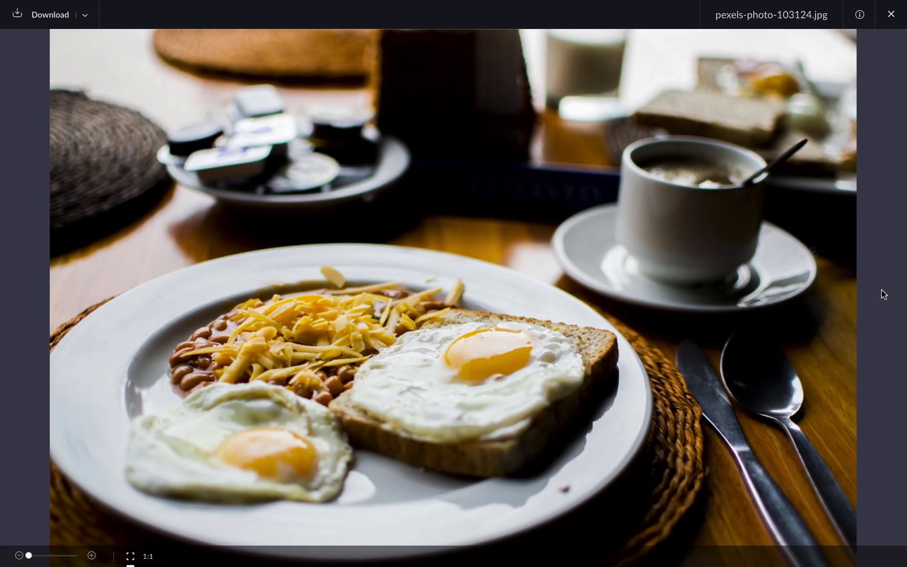
click(861, 15)
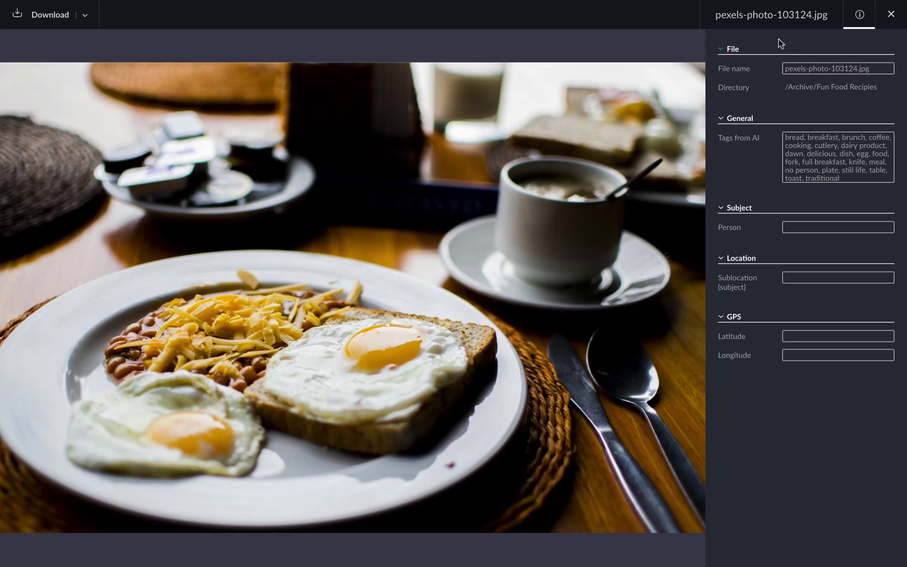
click(894, 14)
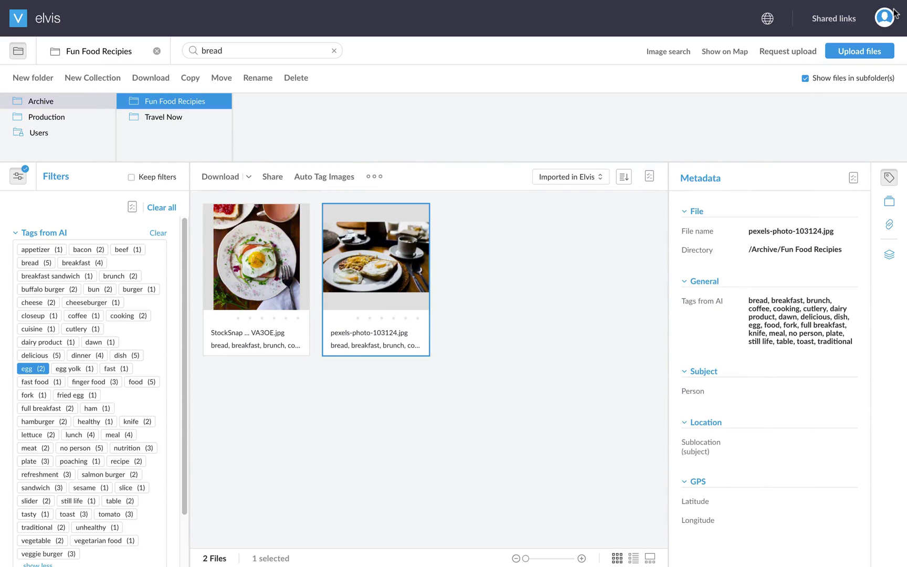
click(282, 256)
key(Left)
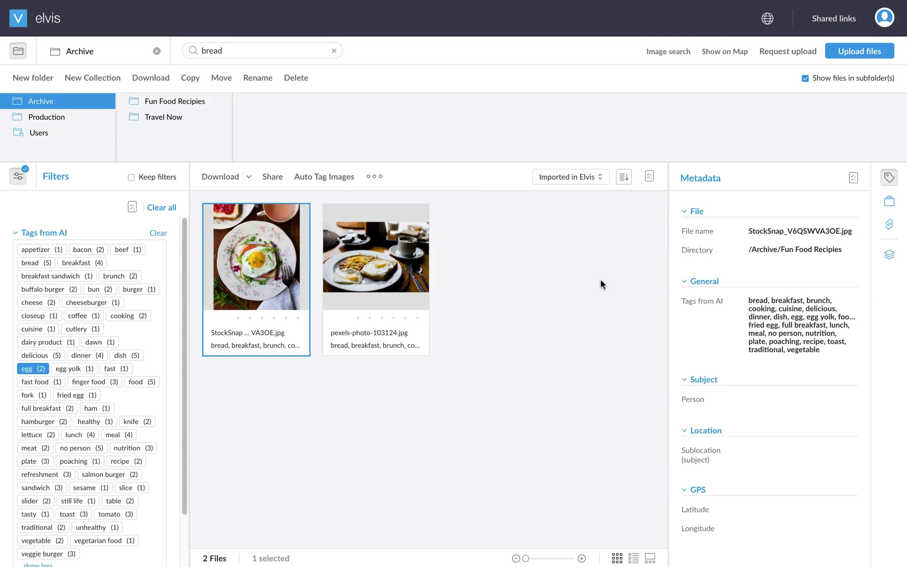
- Sign out and sign in as another user with the interface language set to Deutsch
click(873, 18)
click(783, 115)
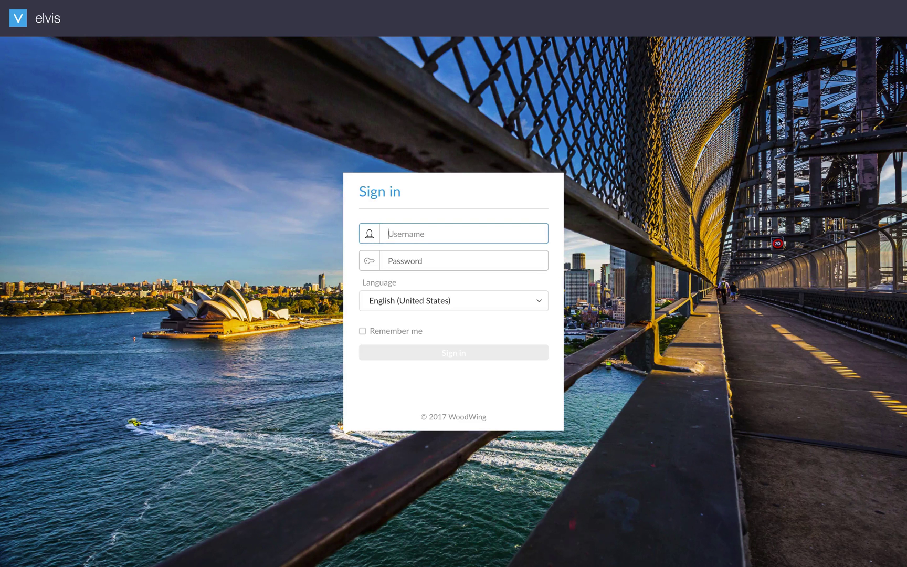
text(hans)
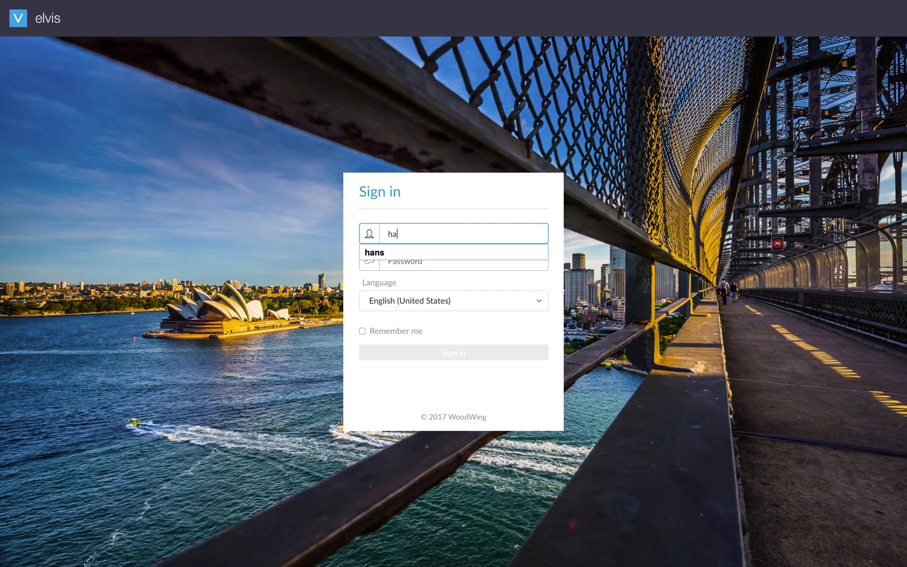
click(464, 262)
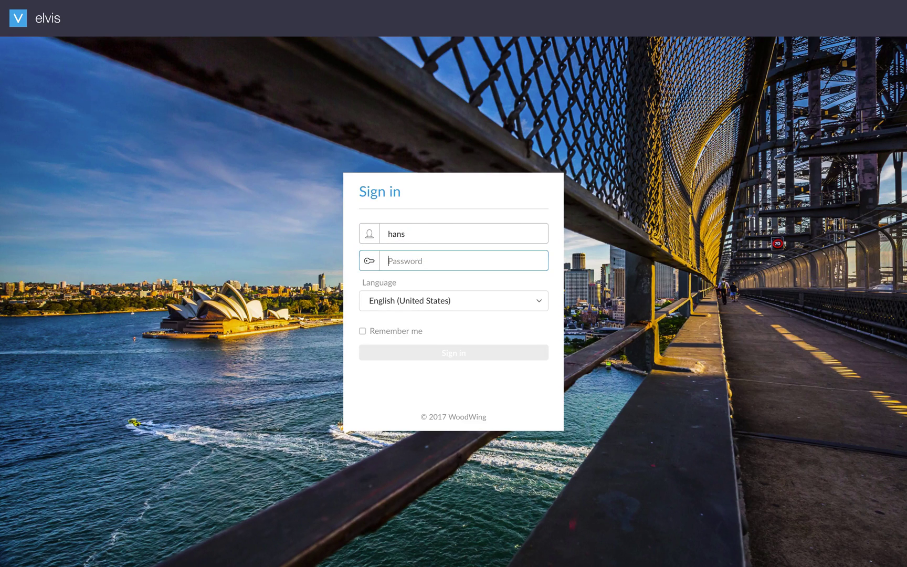
text(••)
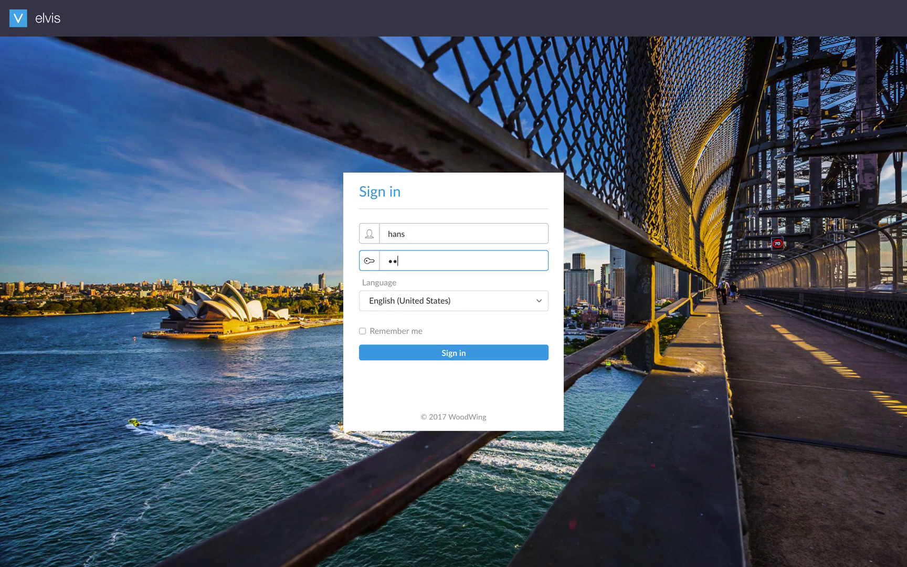
click(464, 309)
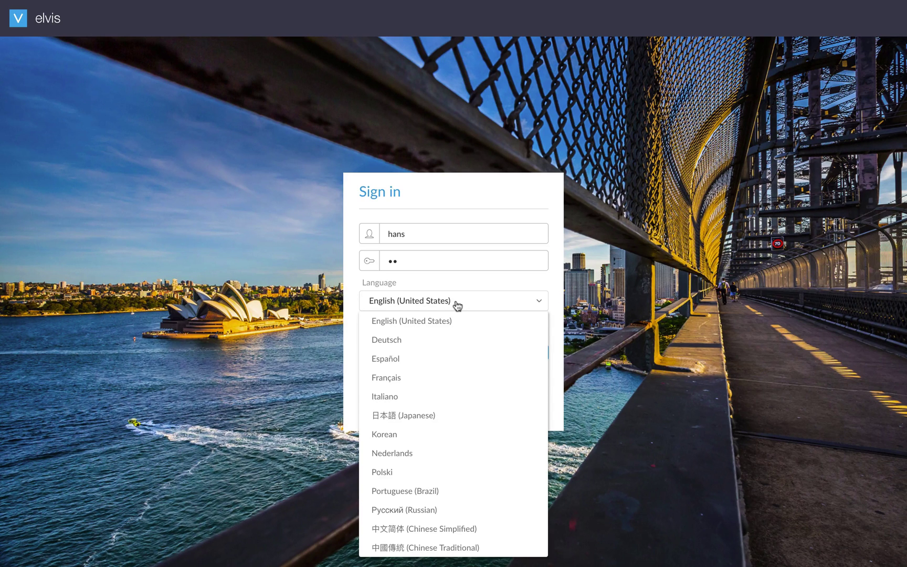
click(399, 341)
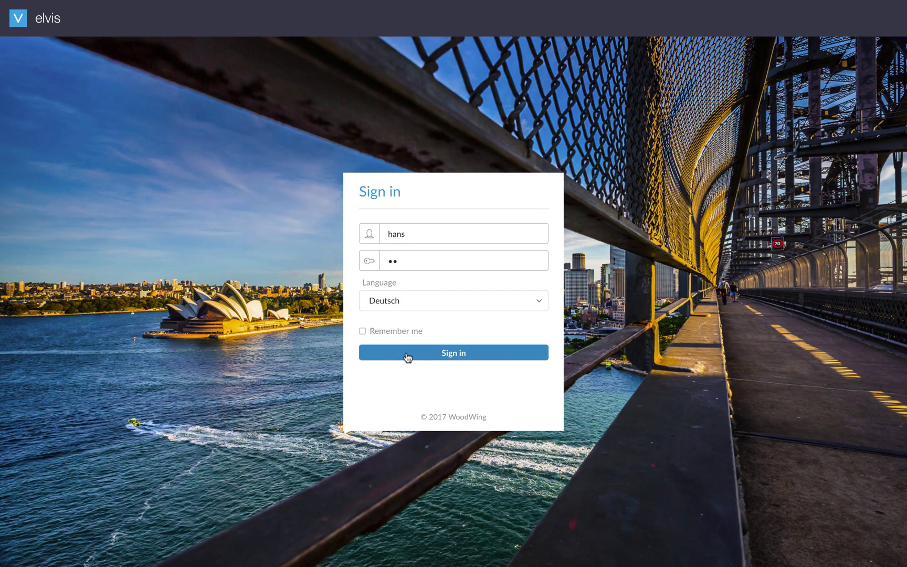
click(407, 357)
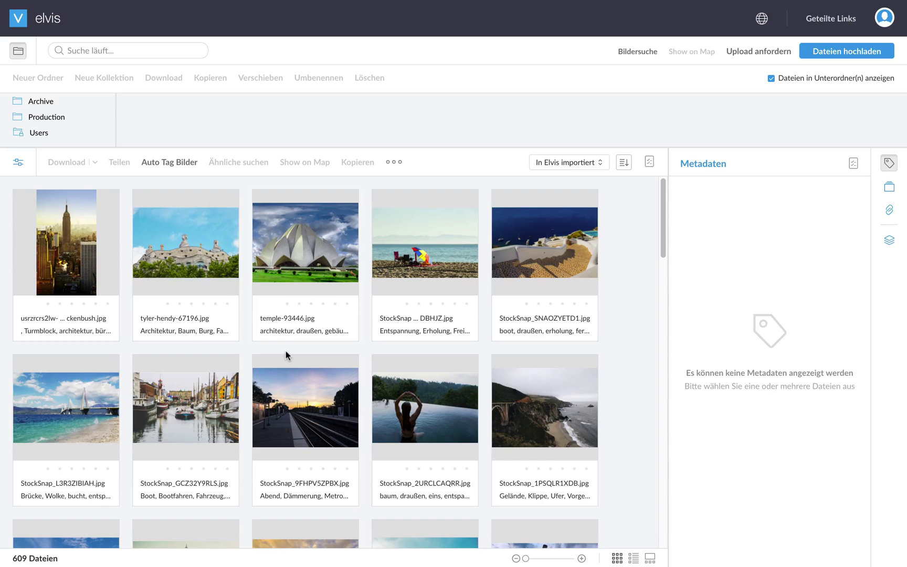
- Search for 'brot' and select the burger photo StockSnap_4ED9758C35.jpg to view its German tags
click(101, 50)
text(brot)
key(Return)
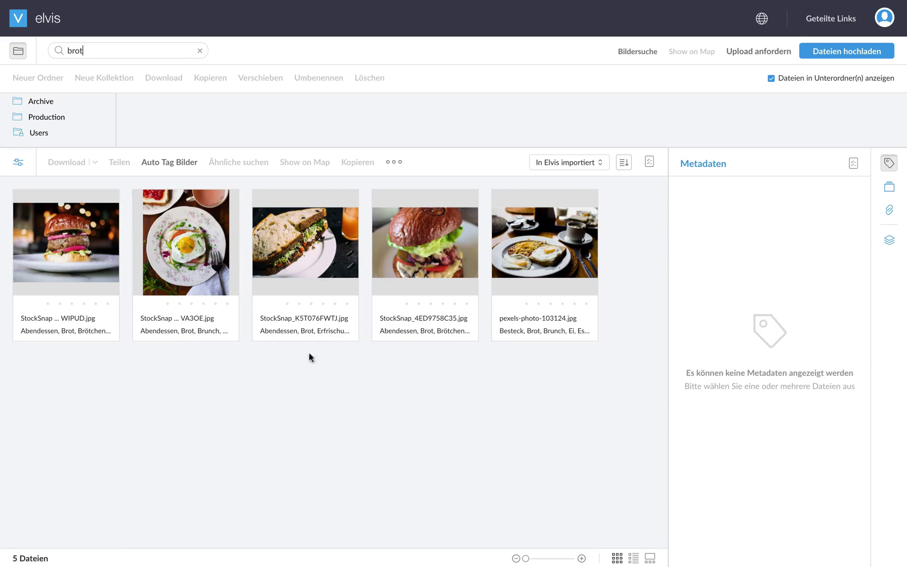
click(451, 265)
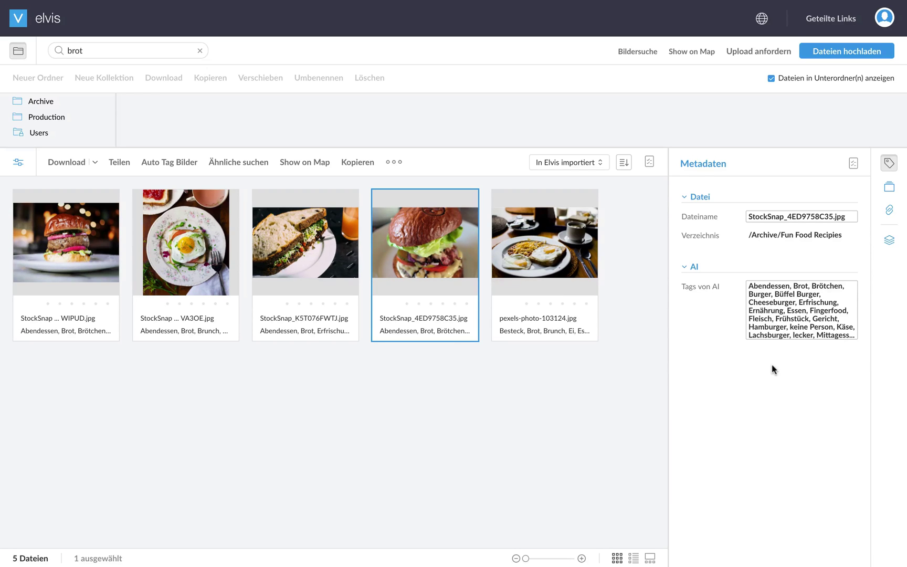
- Sign out and sign back in as the first user with English (United States) as the language
click(884, 17)
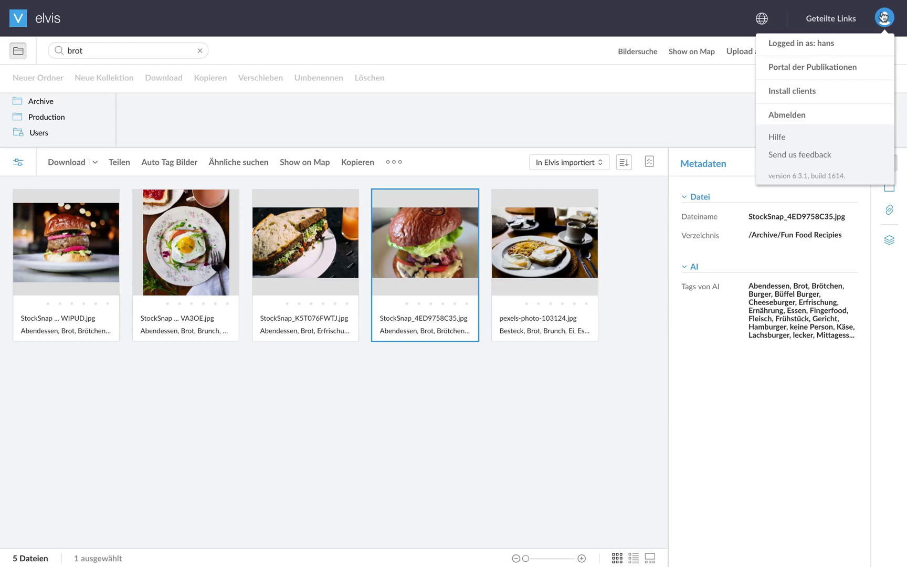
click(809, 118)
text(jaap)
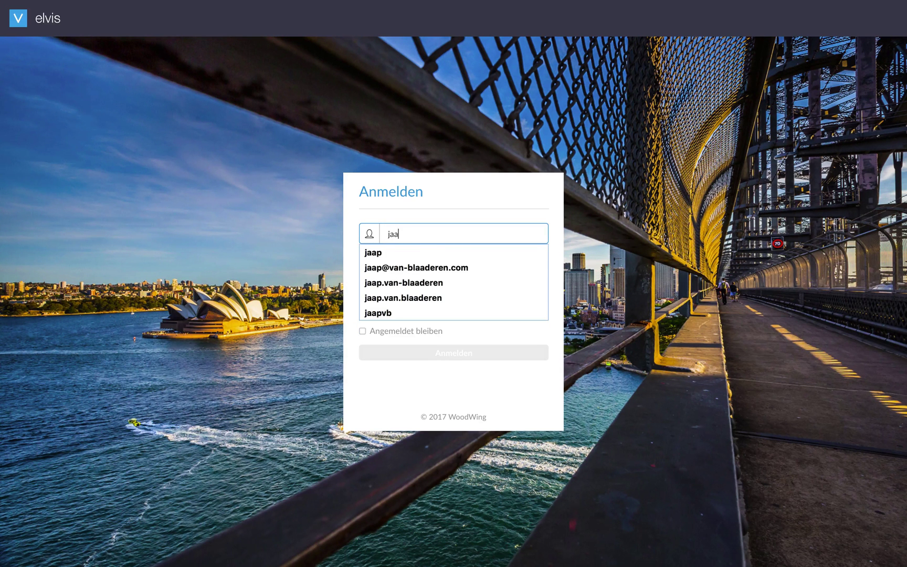
key(Tab)
text(••)
click(416, 304)
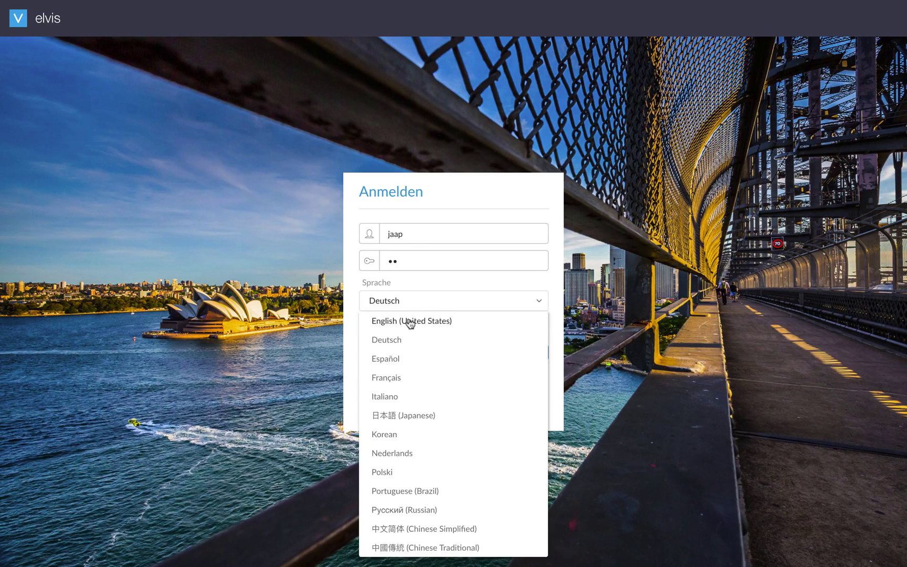
click(412, 320)
click(413, 349)
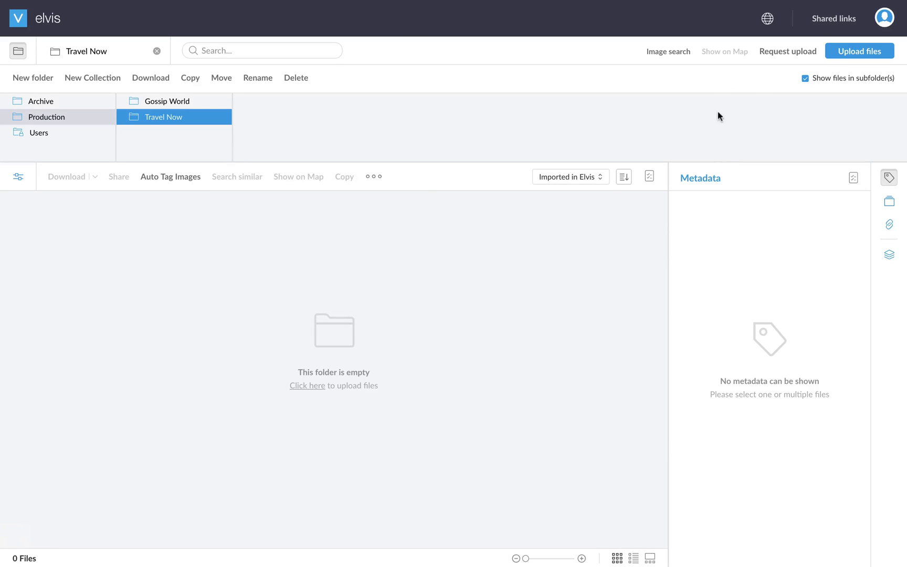
- Create a Request upload share link with subject 'Paris highlights' and description 'Top 10 locations please'
click(780, 55)
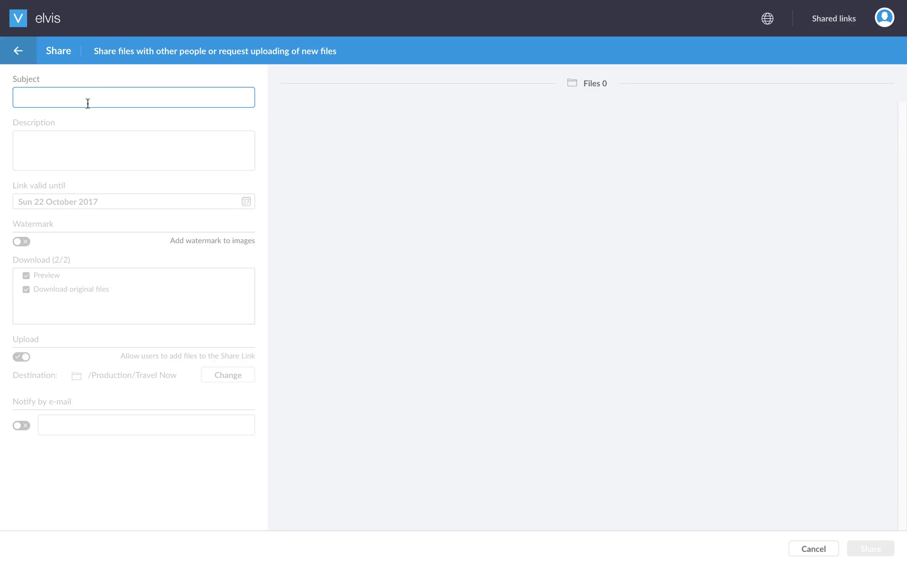
text(Pa)
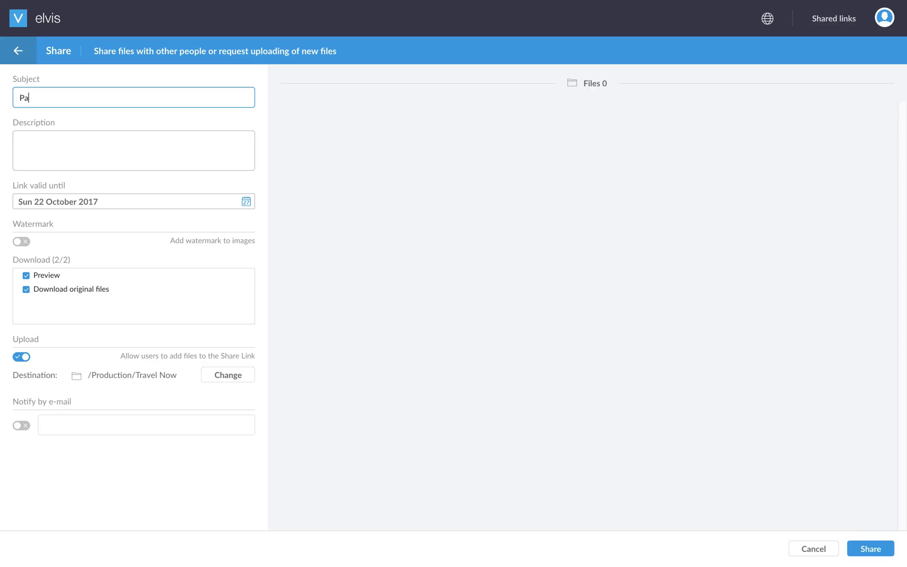
text(ris highlights)
click(71, 136)
text(Top )
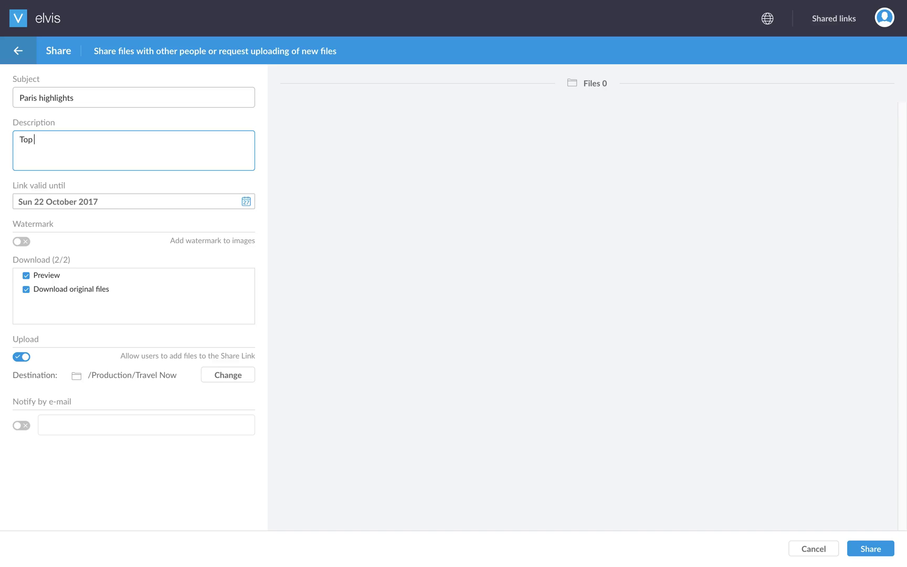
text(10 locations please)
click(871, 548)
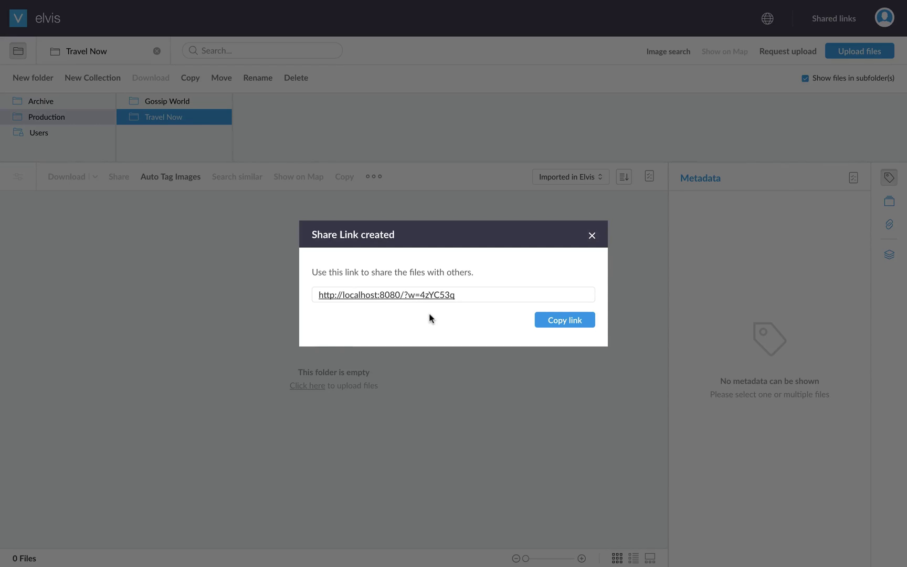
- Upload all 14 Paris highlights photos through the new share link
click(398, 296)
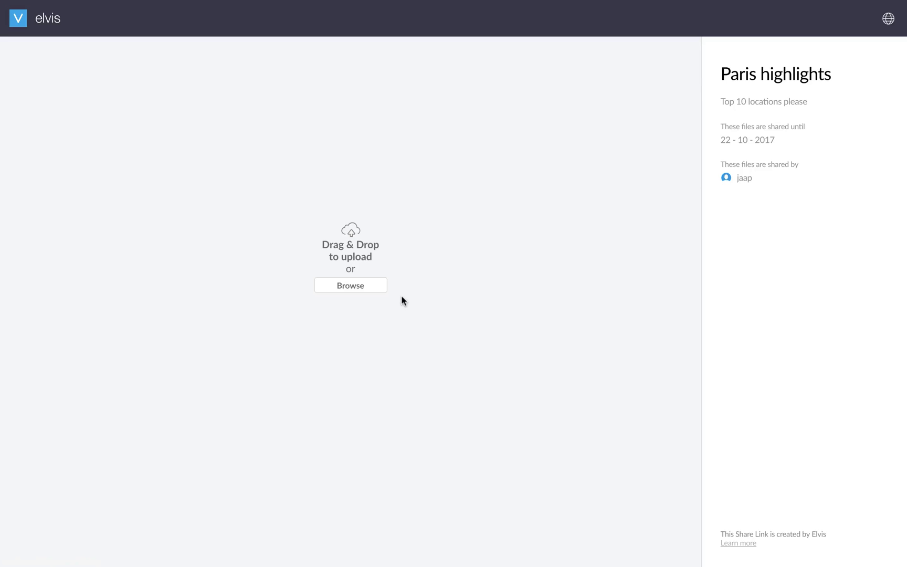
click(358, 288)
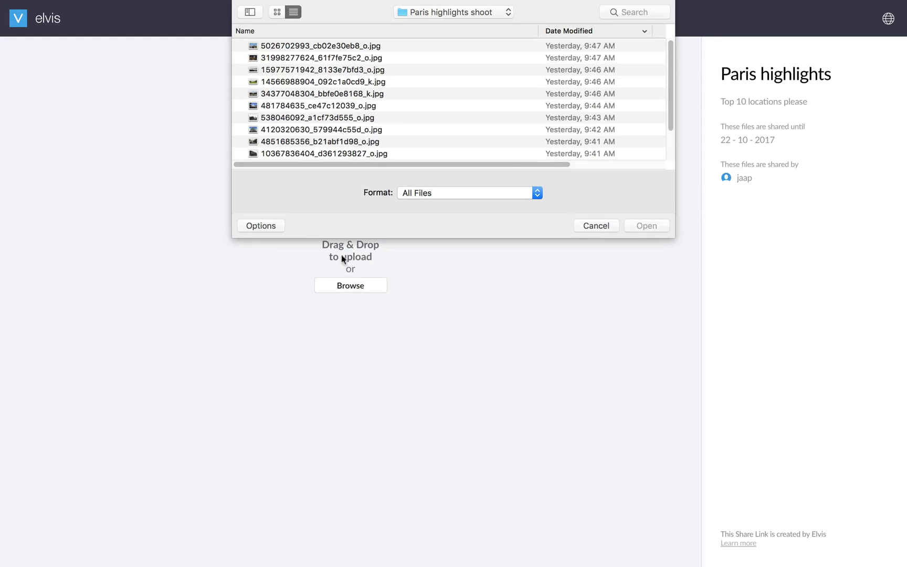
click(311, 46)
scroll(336, 135, down, 2)
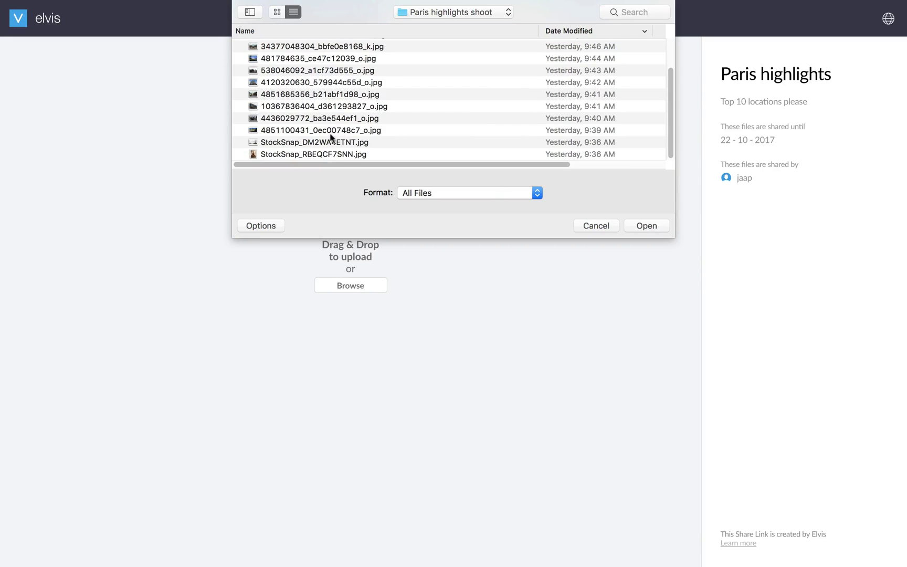
shift+click(332, 153)
click(646, 225)
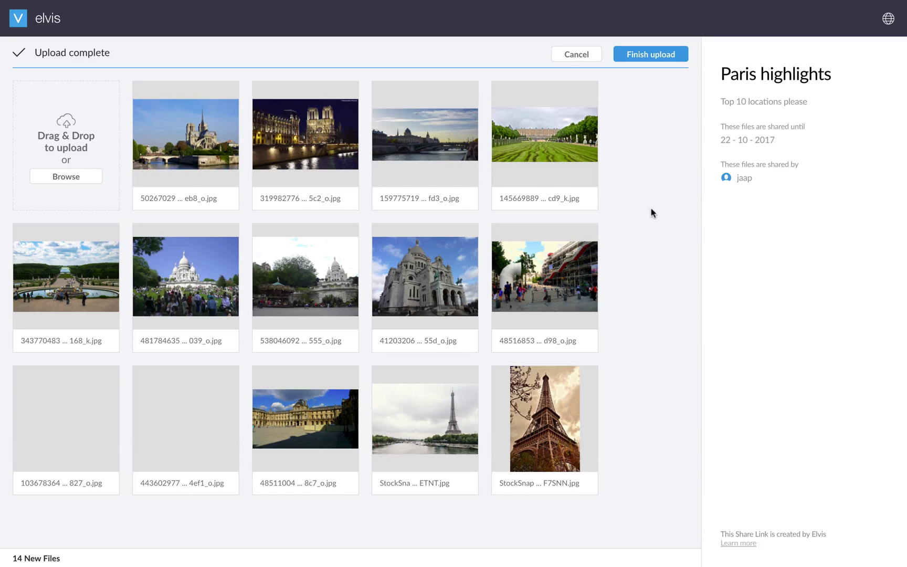
- Tag the Eiffel Tower photo StockSnap_RBEQCF7SNN.jpg with 'Eiffel tower'
click(561, 419)
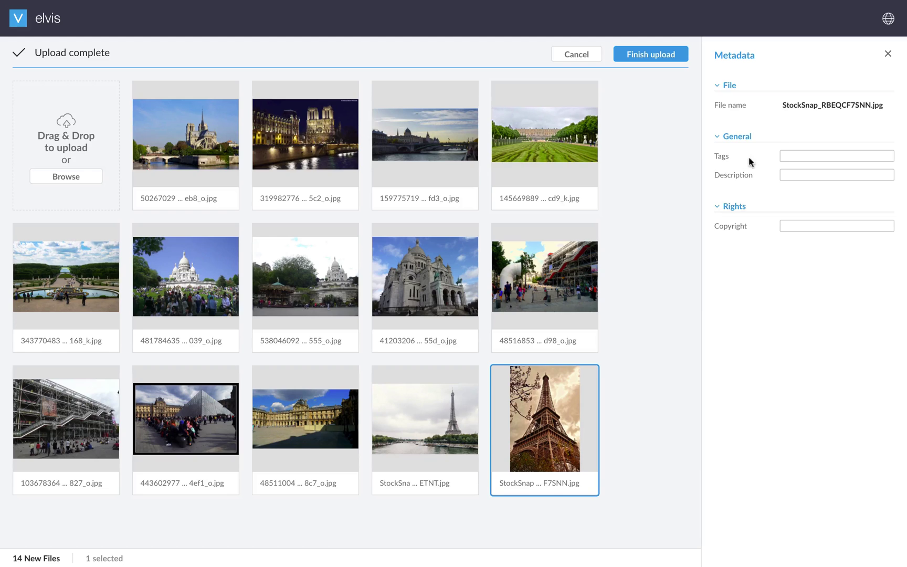
click(783, 157)
text(Ei)
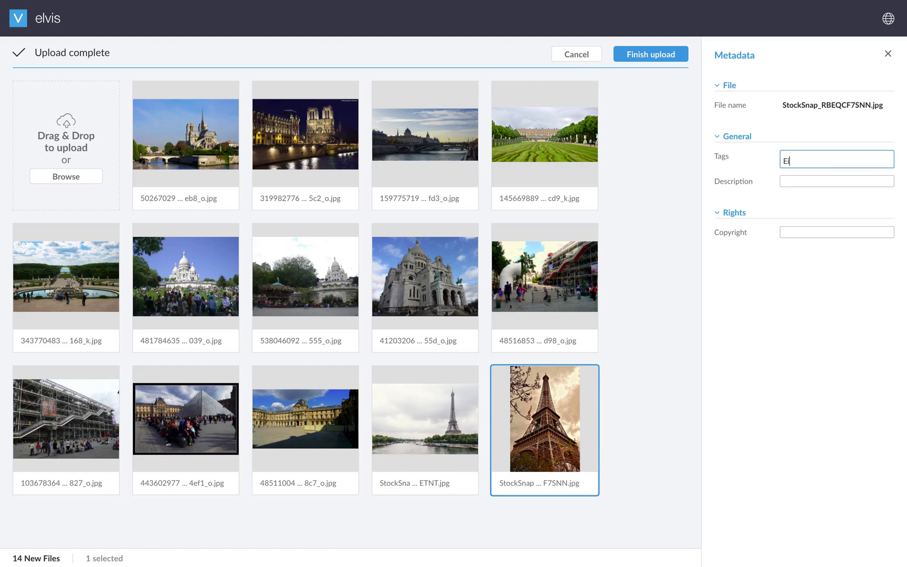
text(ffel tower)
key(Return)
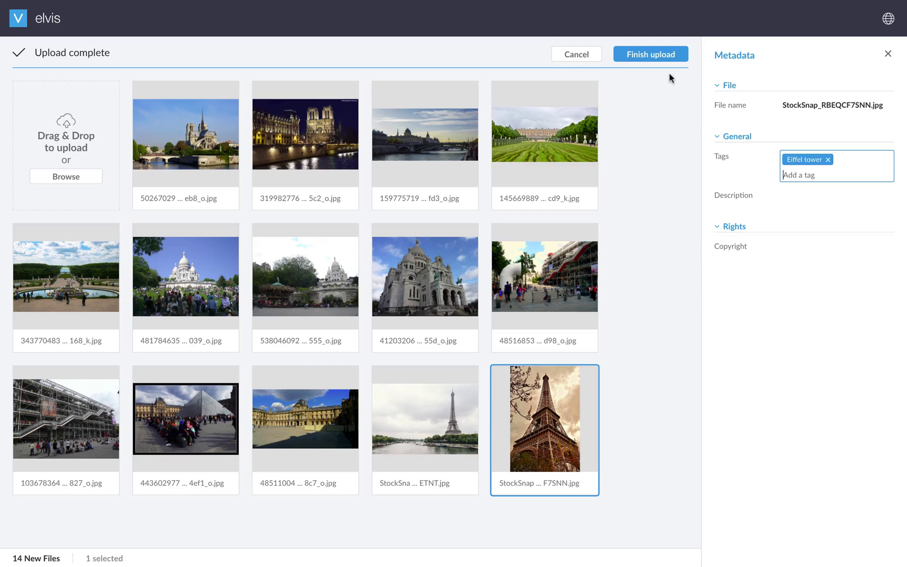
- Finish the upload, check the Eiffel Tower and Notre Dame photos' AI tags and GPS, and select all 14
click(653, 54)
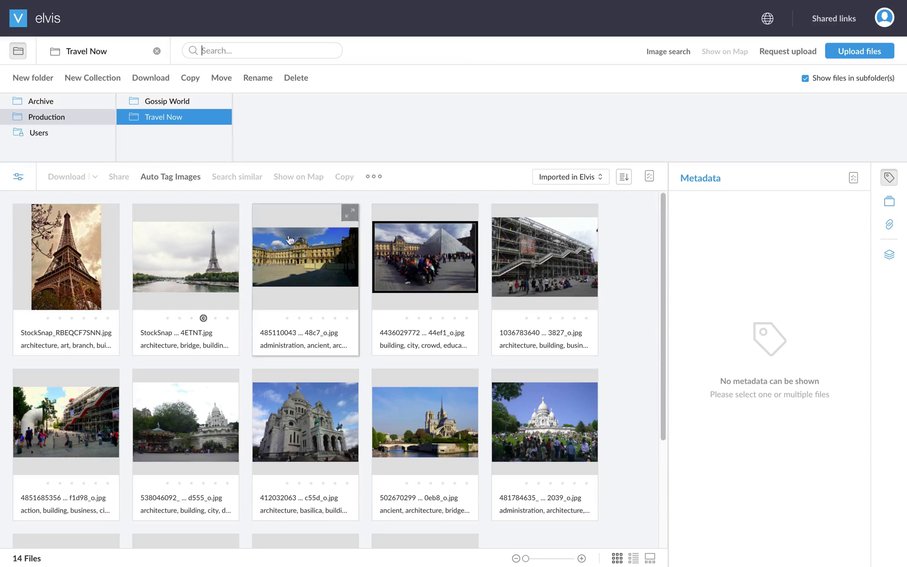
click(110, 246)
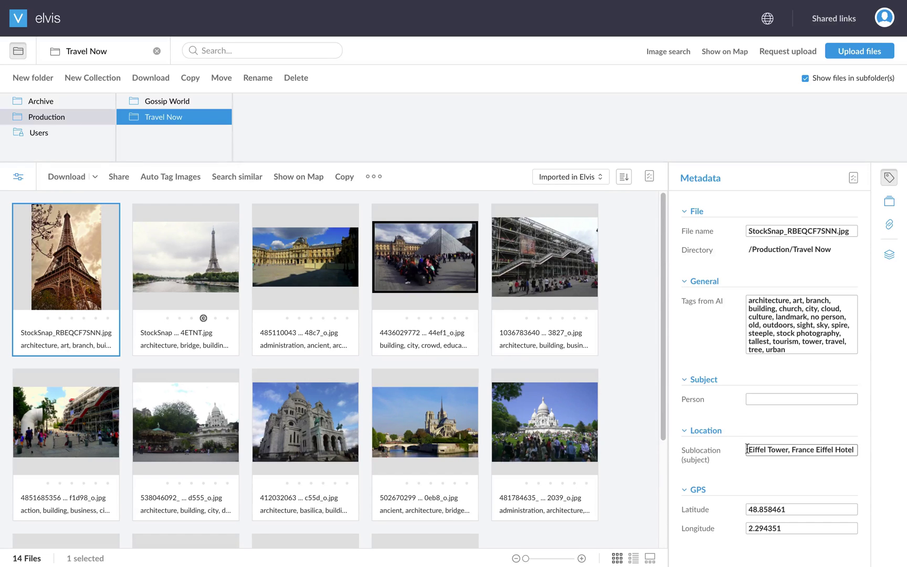
click(445, 427)
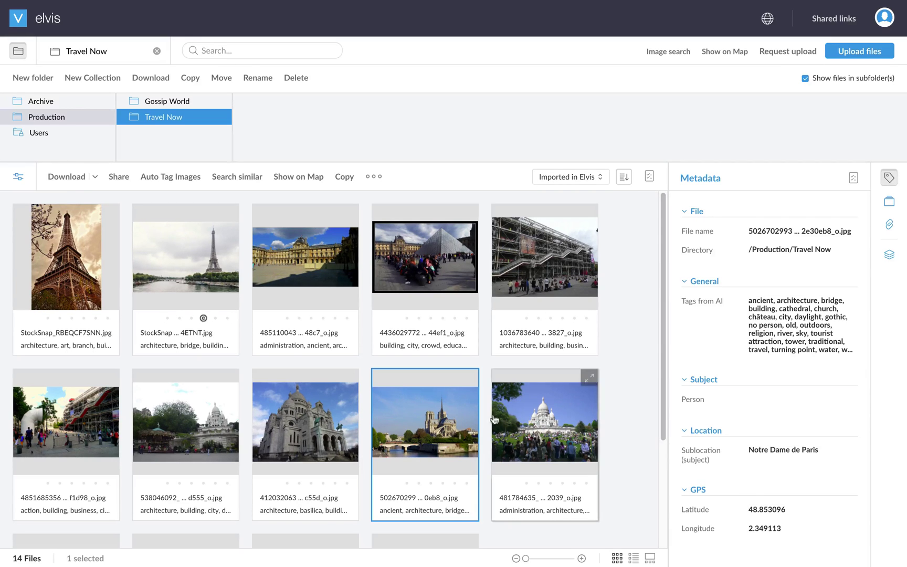
click(58, 262)
scroll(318, 267, down, 3)
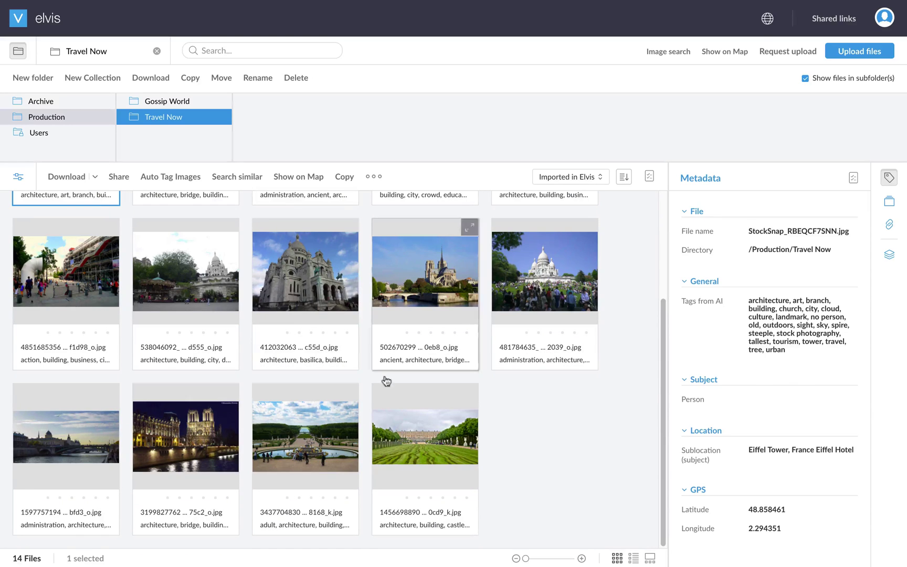
shift+click(414, 420)
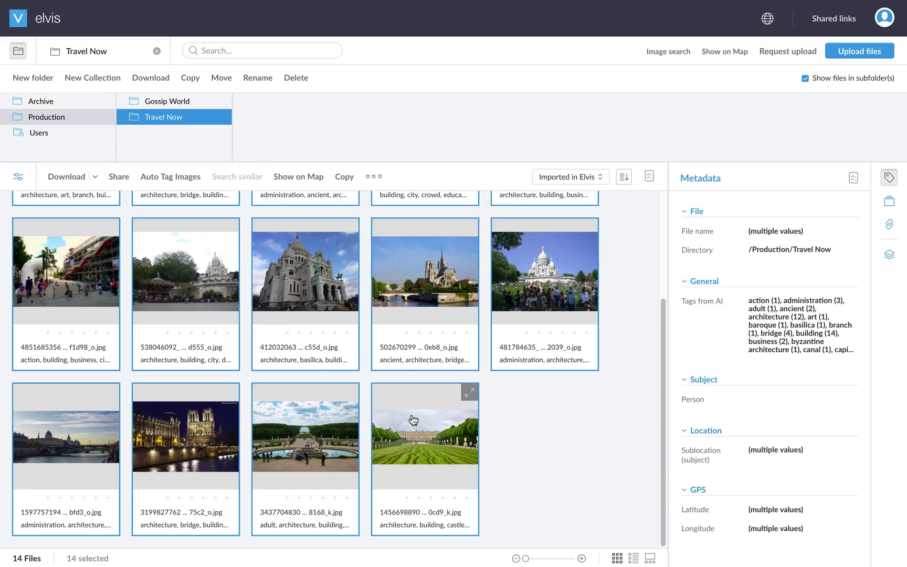
- Map the selected photos over central Paris and open the Notre Dame, Eiffel Tower and Sacré-Cœur pins
click(297, 177)
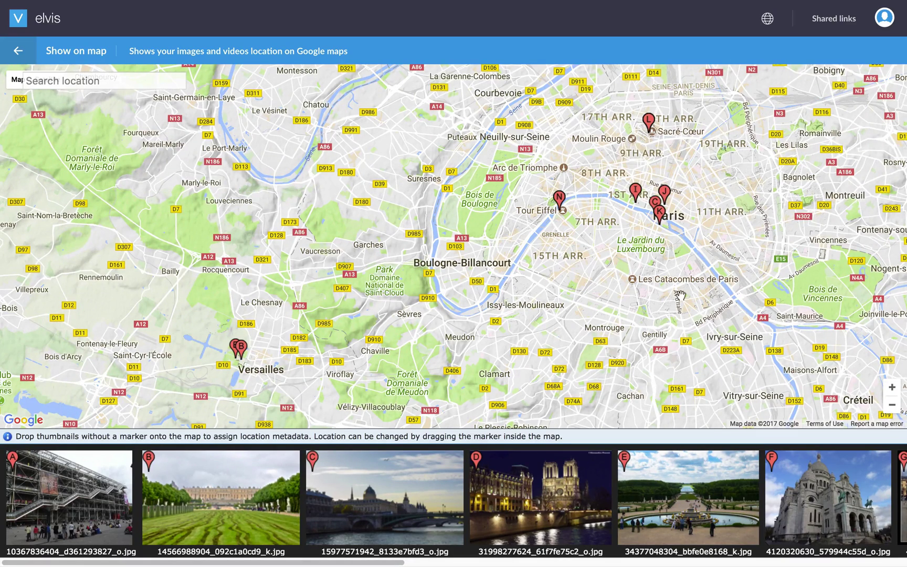
click(892, 387)
mouse_move(800, 297)
mouse_down()
mouse_move(294, 310)
mouse_move(317, 267)
mouse_move(369, 273)
mouse_up()
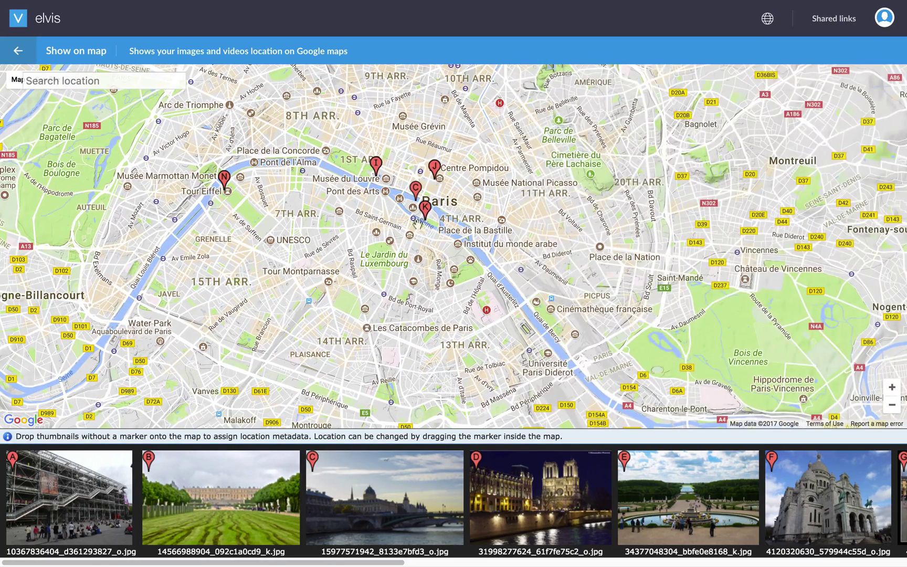
click(426, 210)
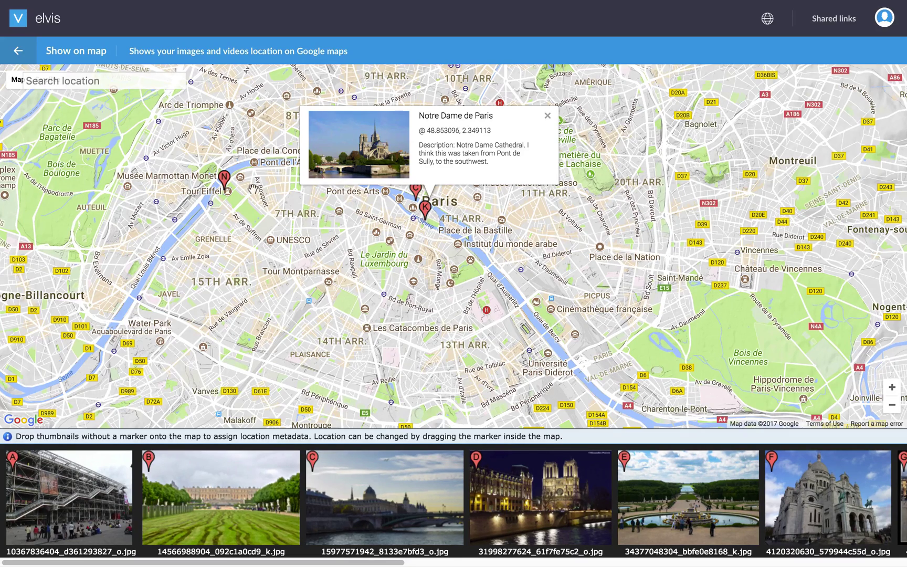
click(224, 179)
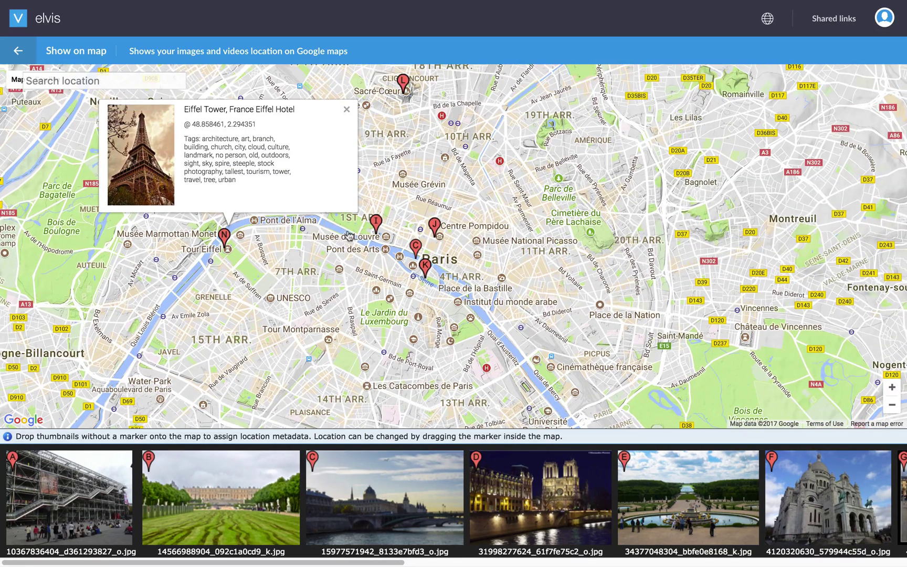
click(402, 83)
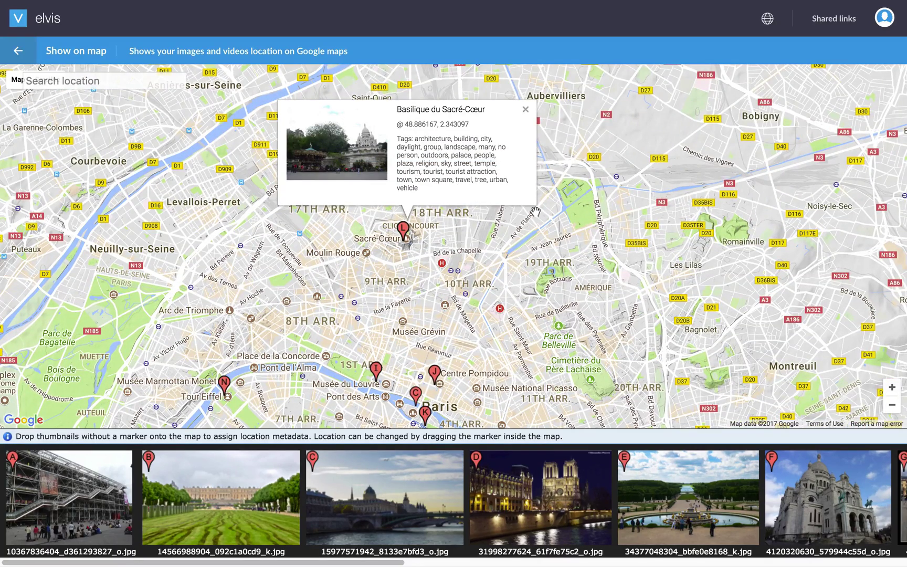
- Leave the map view and return to the Travel Now photo grid
click(18, 53)
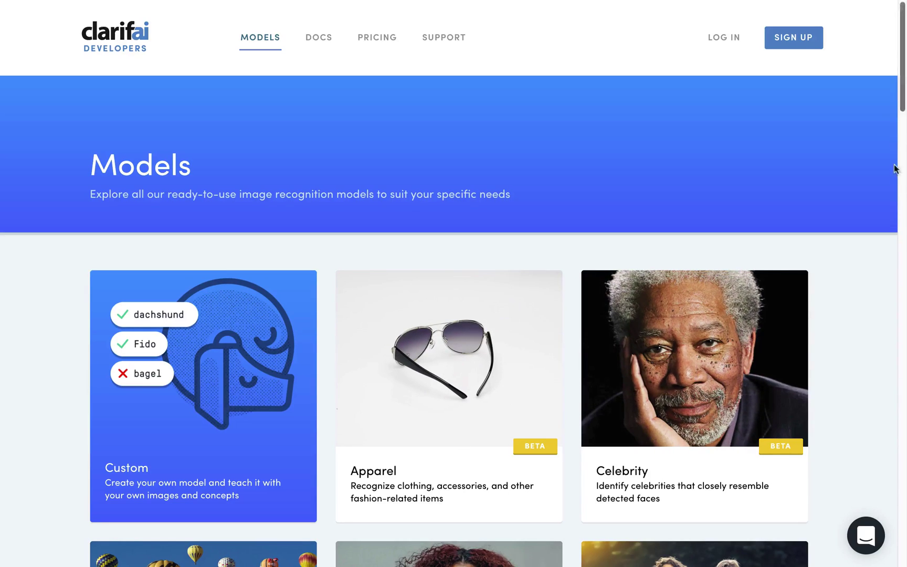
- Scroll Clarifai's Models list down to the Color, Demographics and Face Detection models
scroll(902, 95, down, 1)
drag(903, 95, 903, 200)
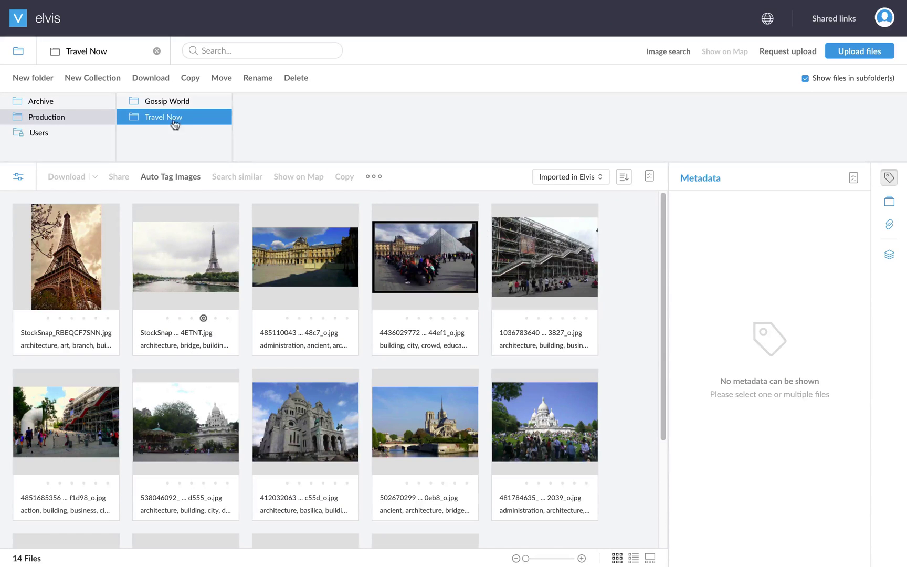
- Show the Gossip World folder's 110 photos, add Celebrity to the auto-tag models, then cancel
click(166, 108)
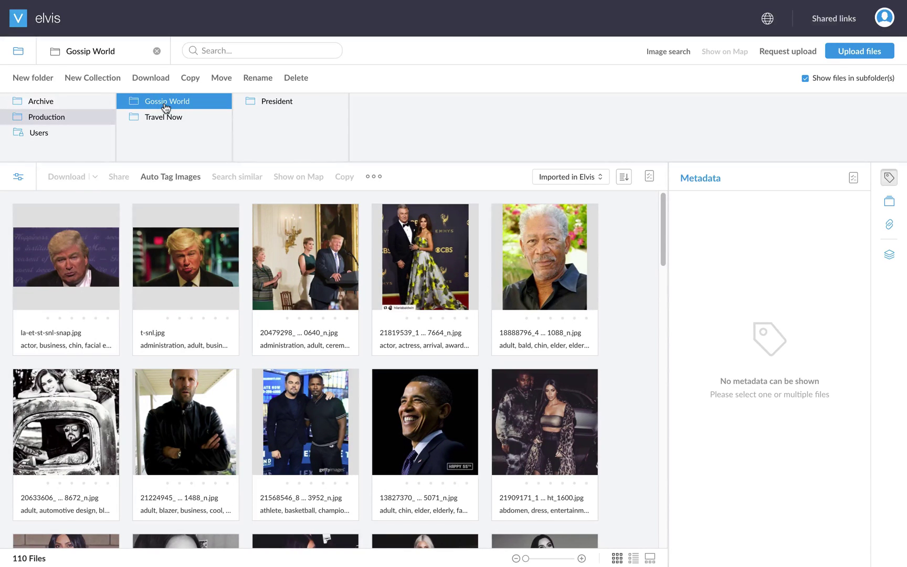
click(166, 180)
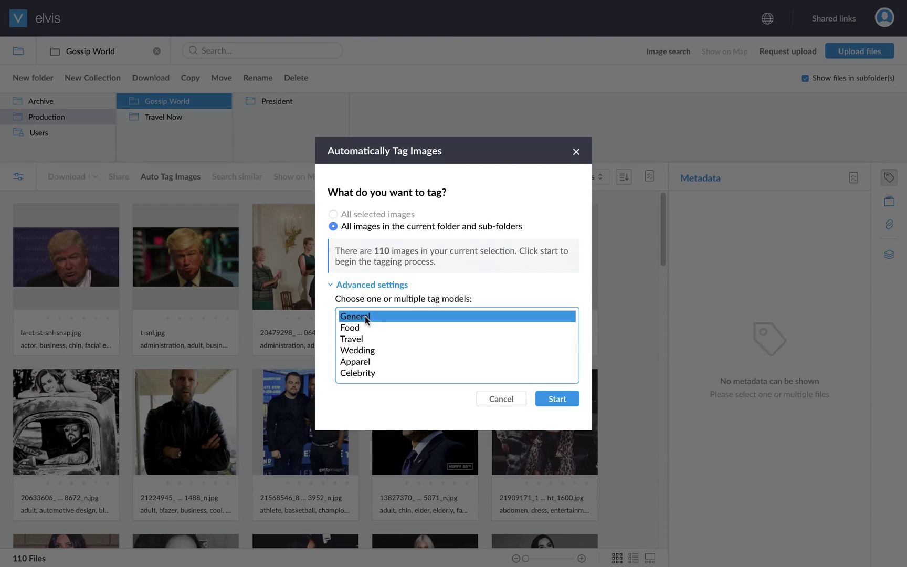
super+click(364, 374)
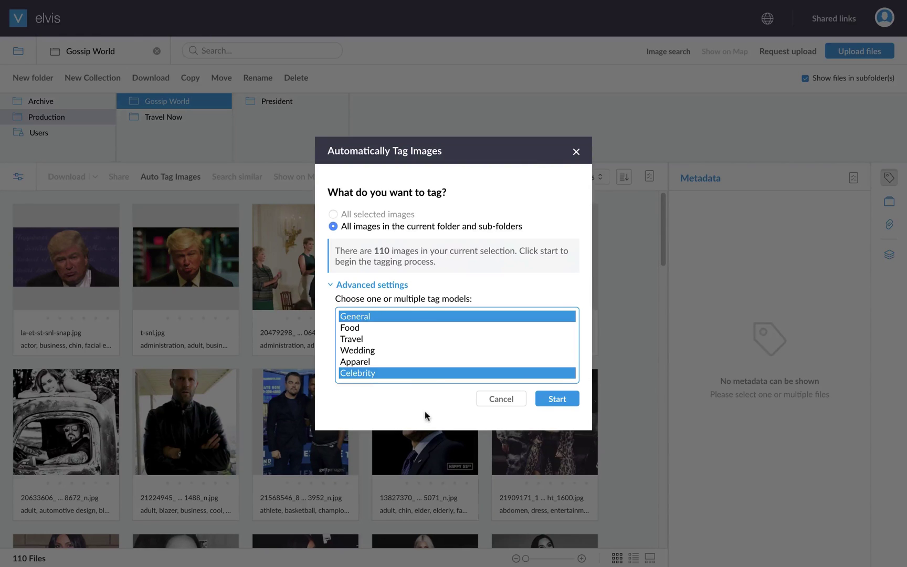
click(502, 399)
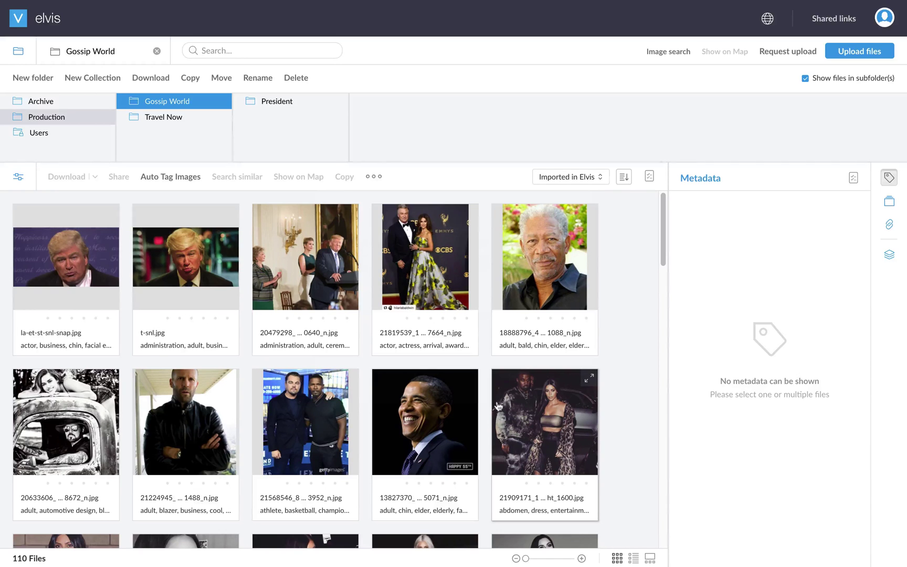
click(451, 409)
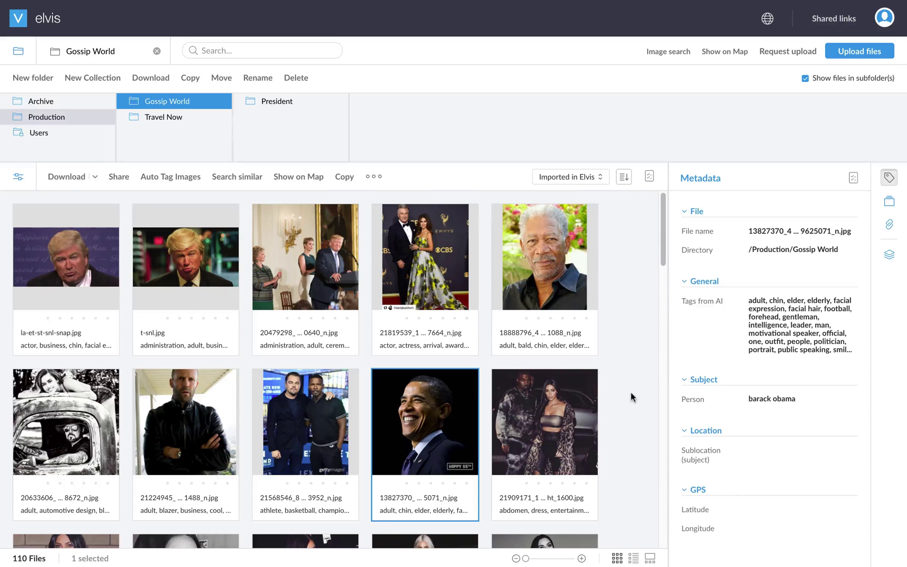
scroll(630, 392, down, 3)
scroll(628, 392, down, 1)
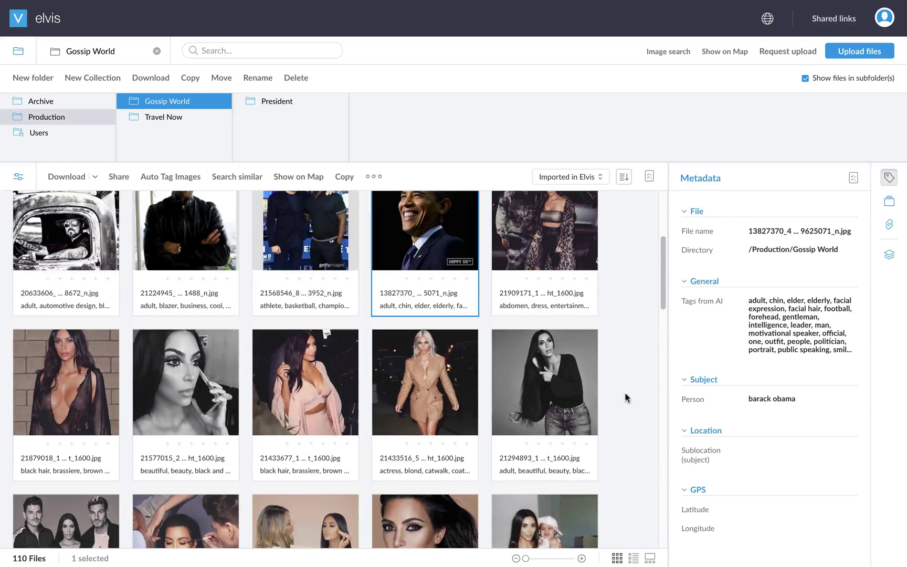
click(439, 386)
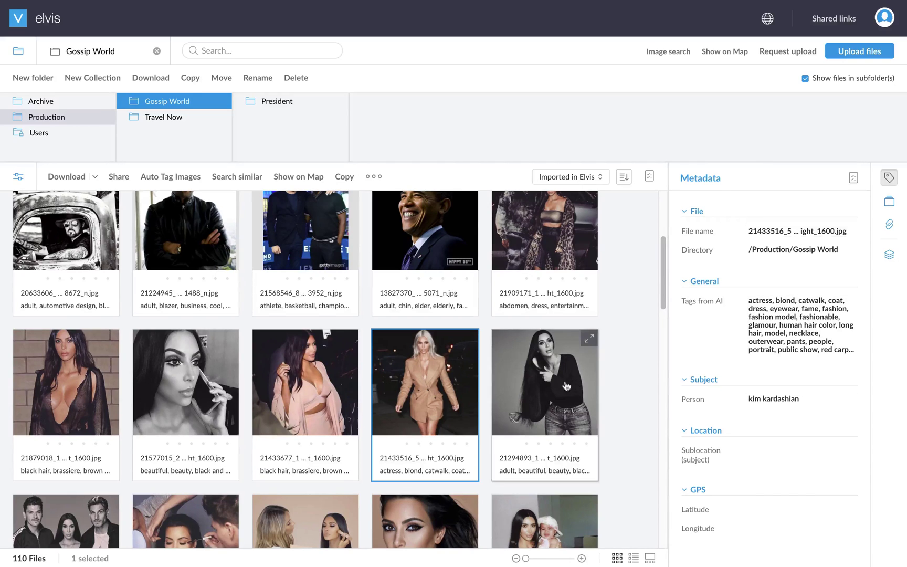
click(231, 50)
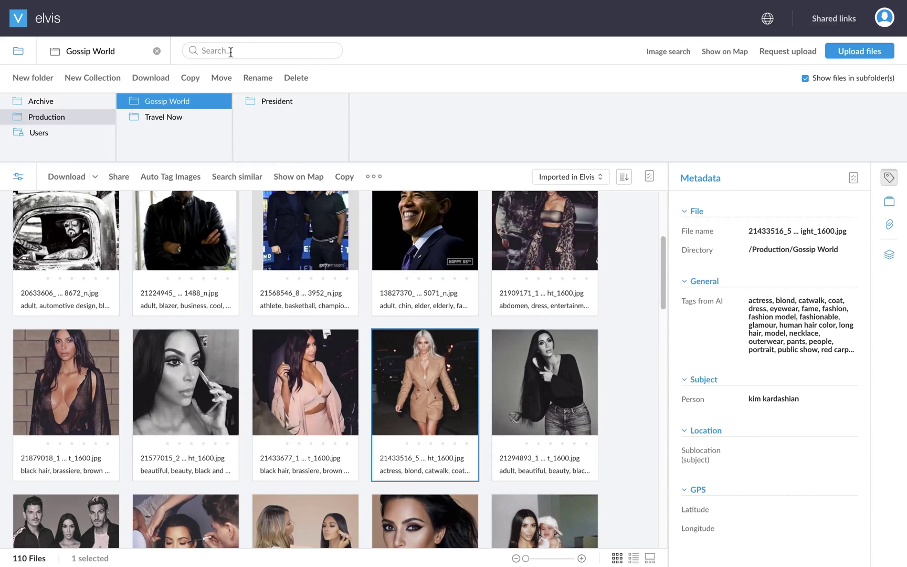
text(kim)
key(Return)
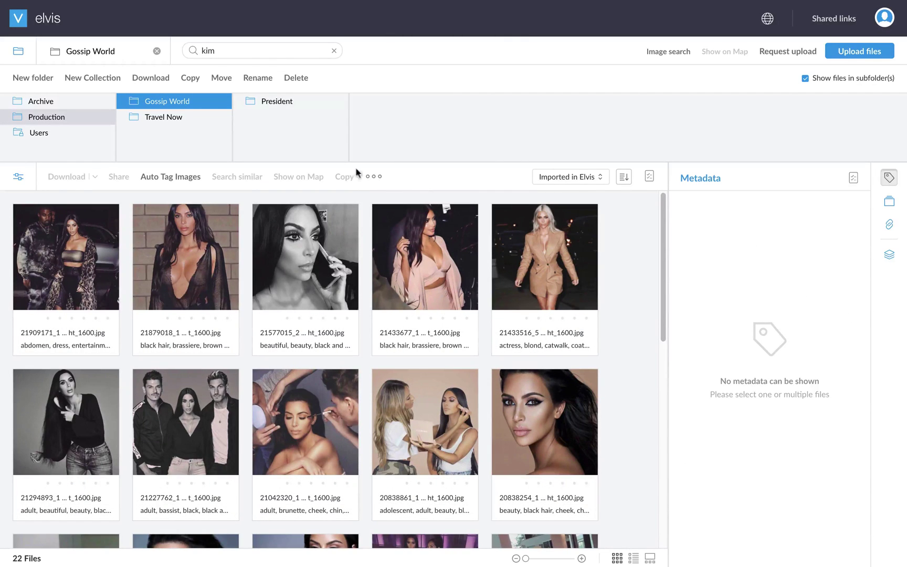
scroll(487, 270, down, 8)
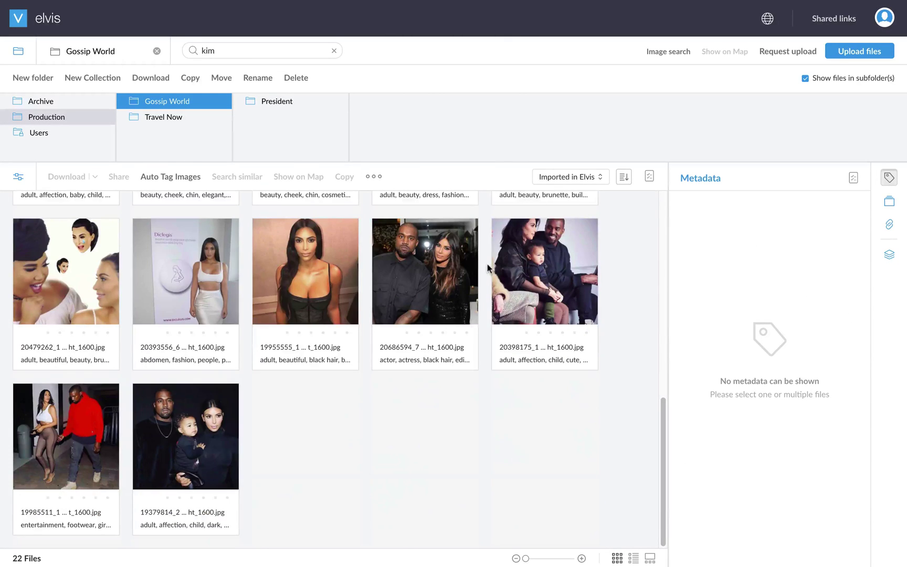
scroll(487, 267, up, 3)
drag(218, 50, 193, 48)
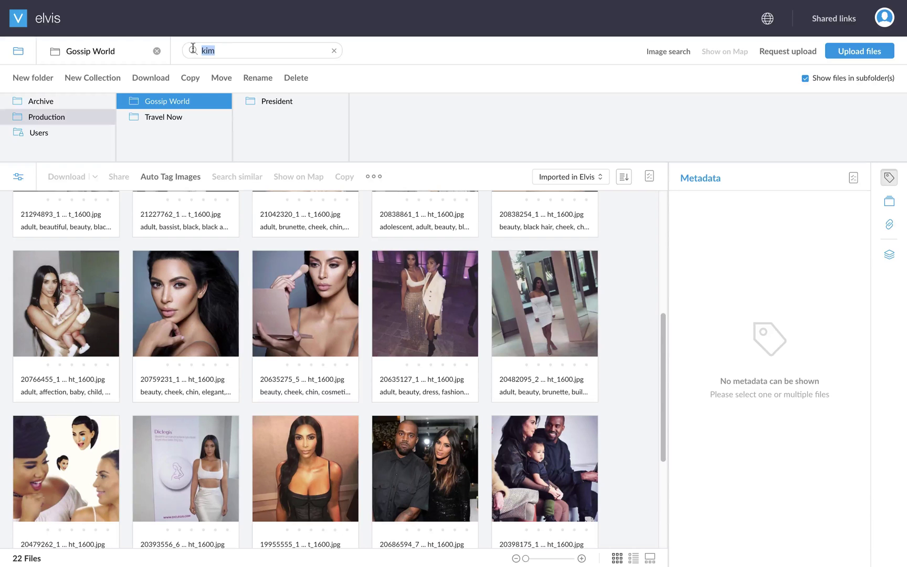
text(jason)
key(Return)
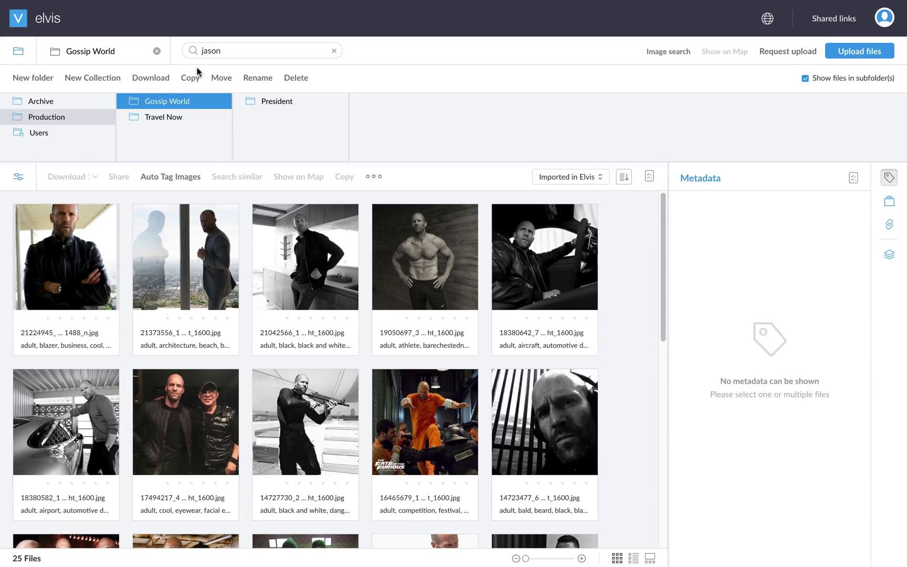
click(334, 53)
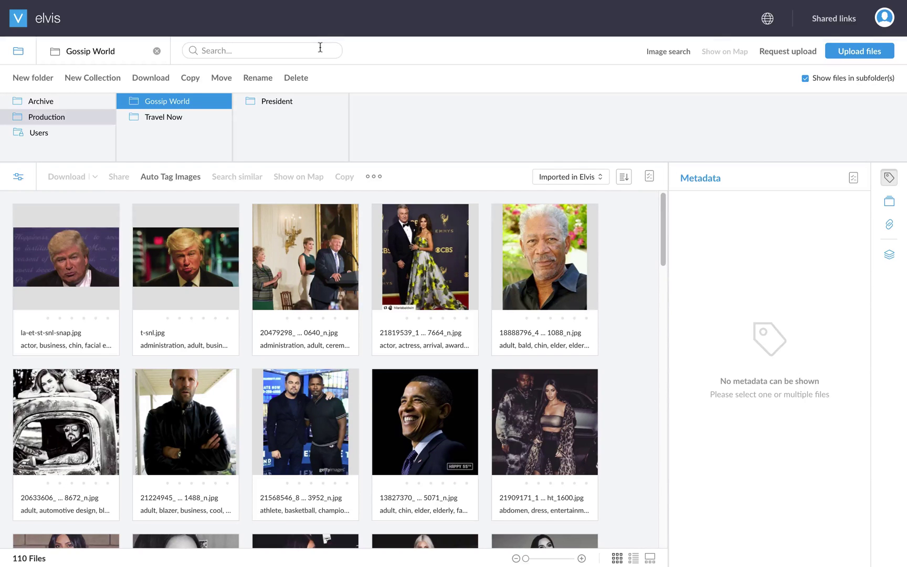
- Review the AI tags and person names of all 5 photos in the President subfolder
click(299, 101)
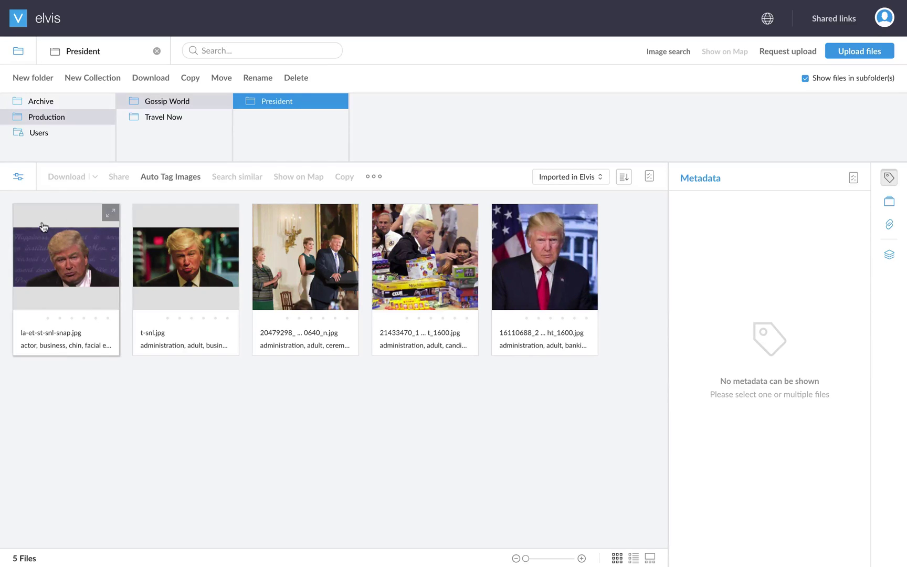
click(79, 271)
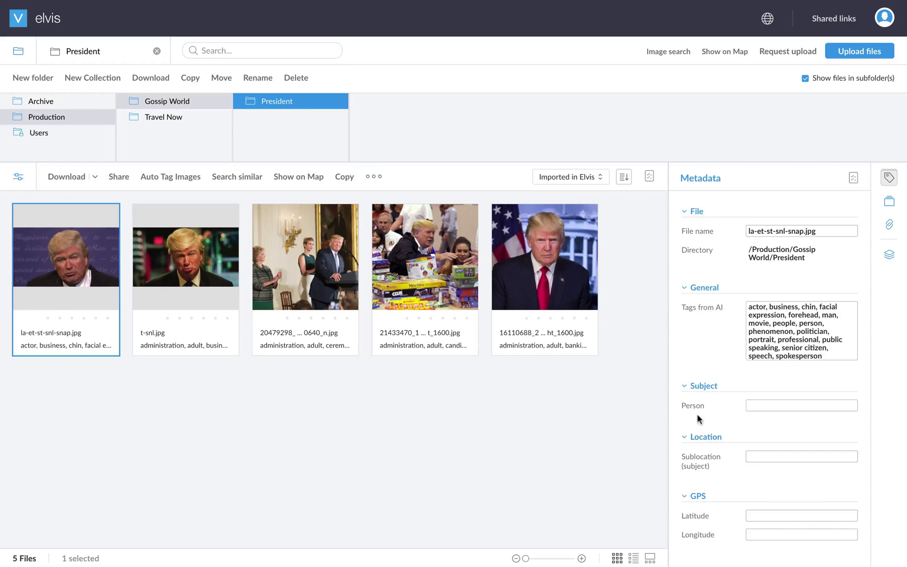
click(171, 261)
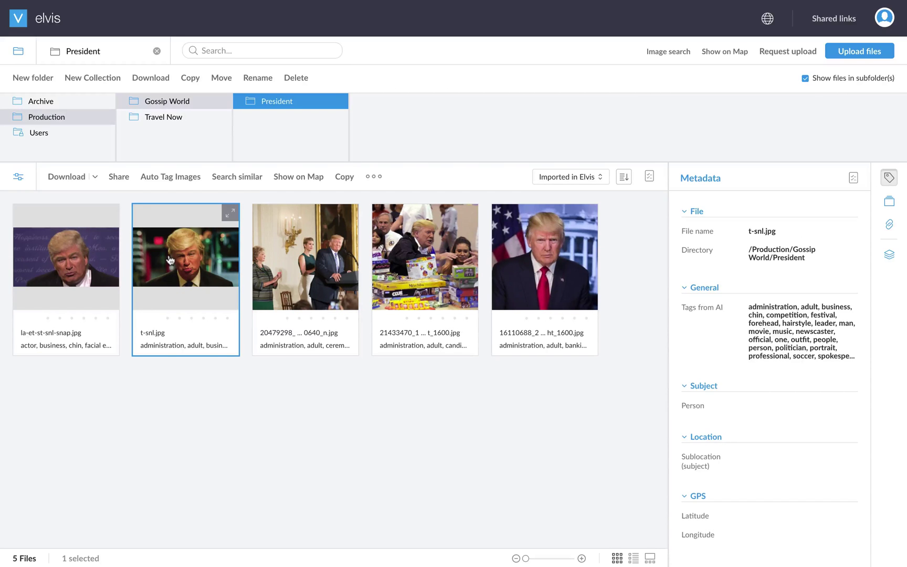
key(Right)
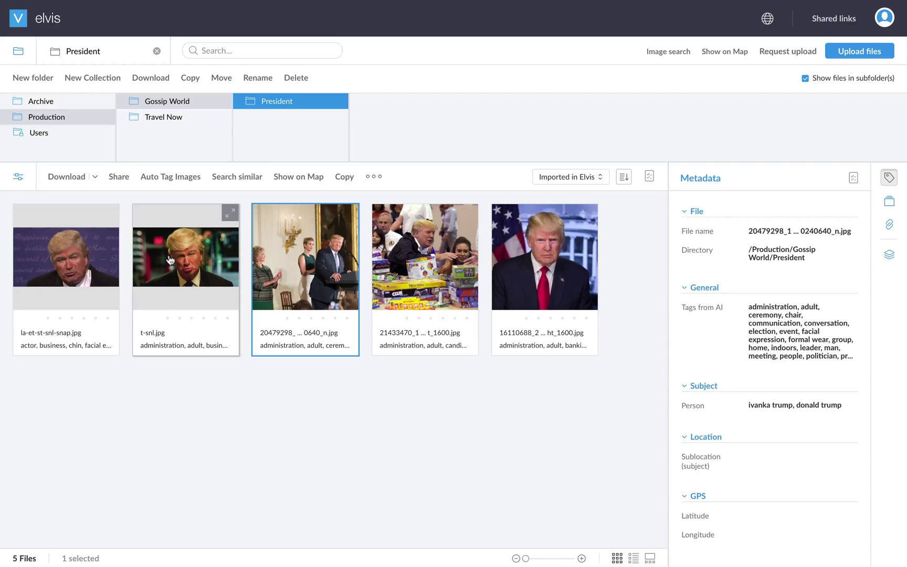
key(Right)
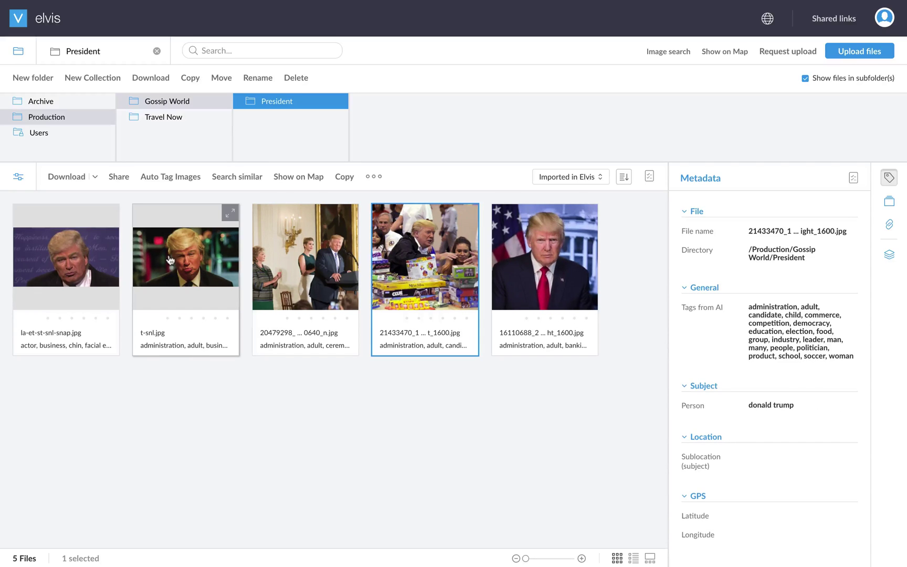
key(Right)
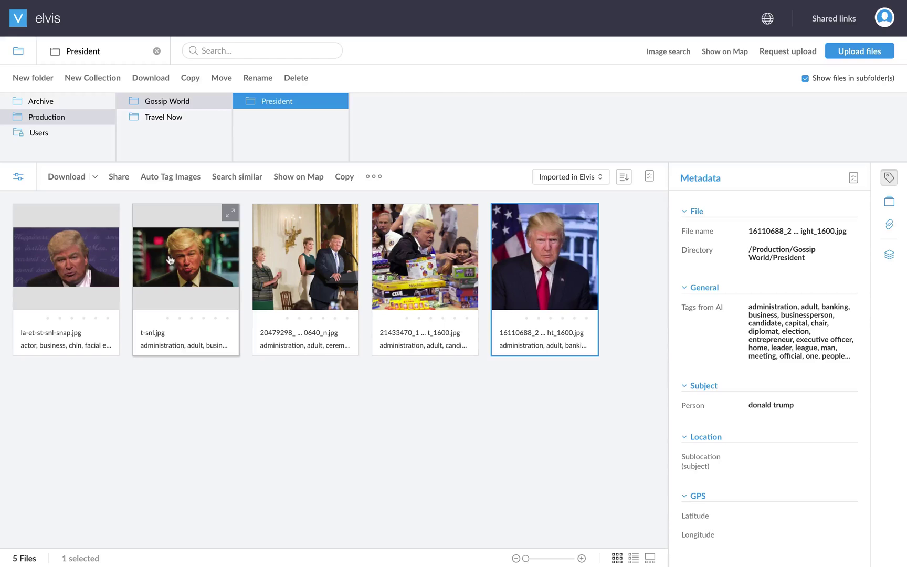